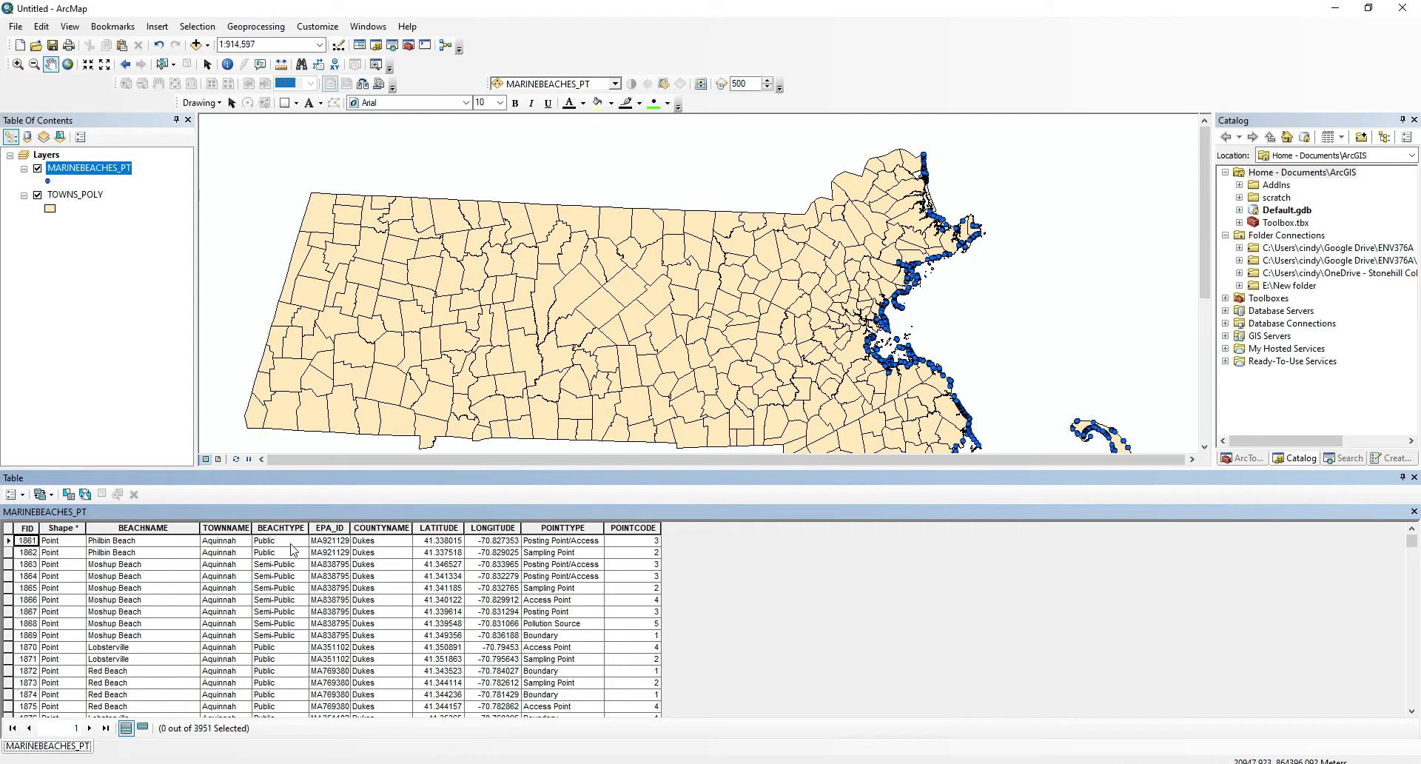
Start a Select By Attributes query on the MARINEBEACHES_PT layer with the method Create a new selection.
click(200, 28)
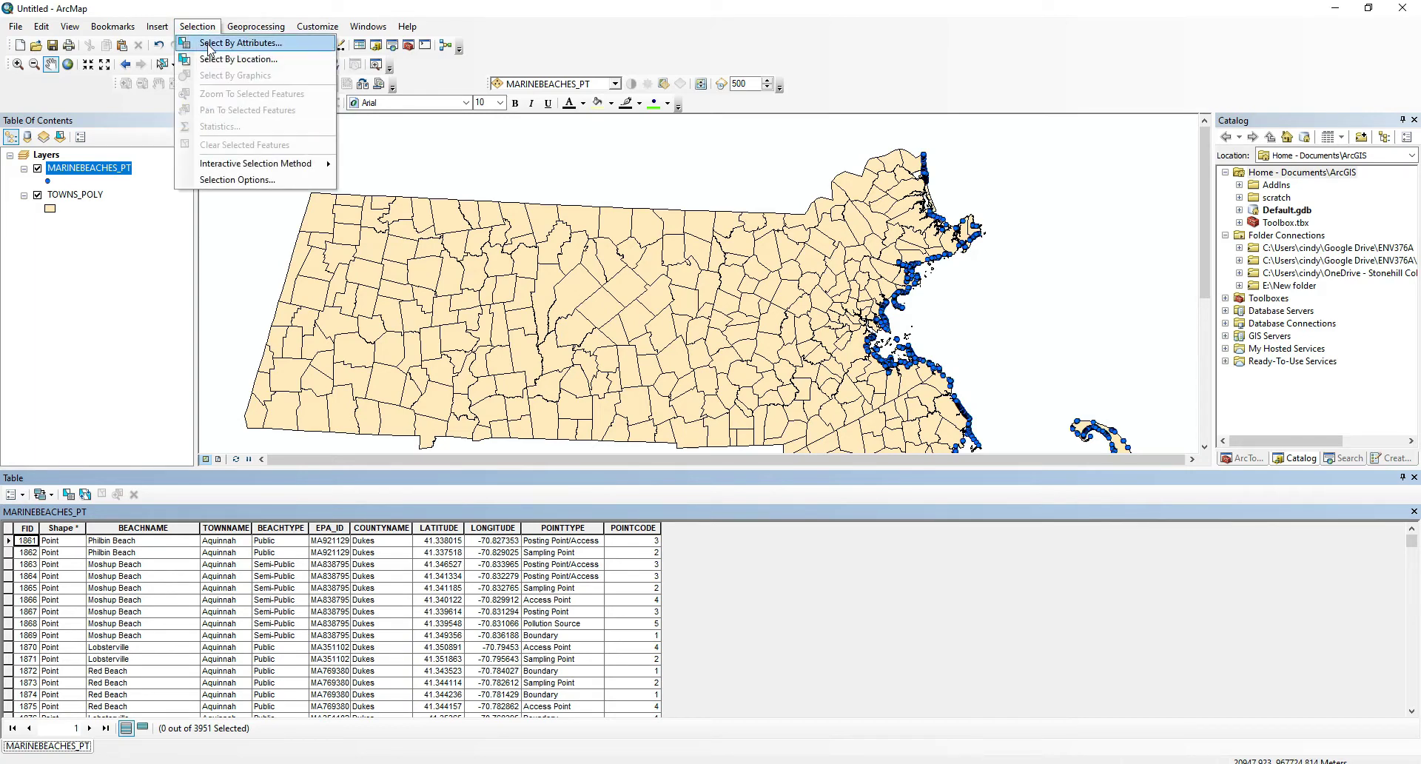
click(210, 44)
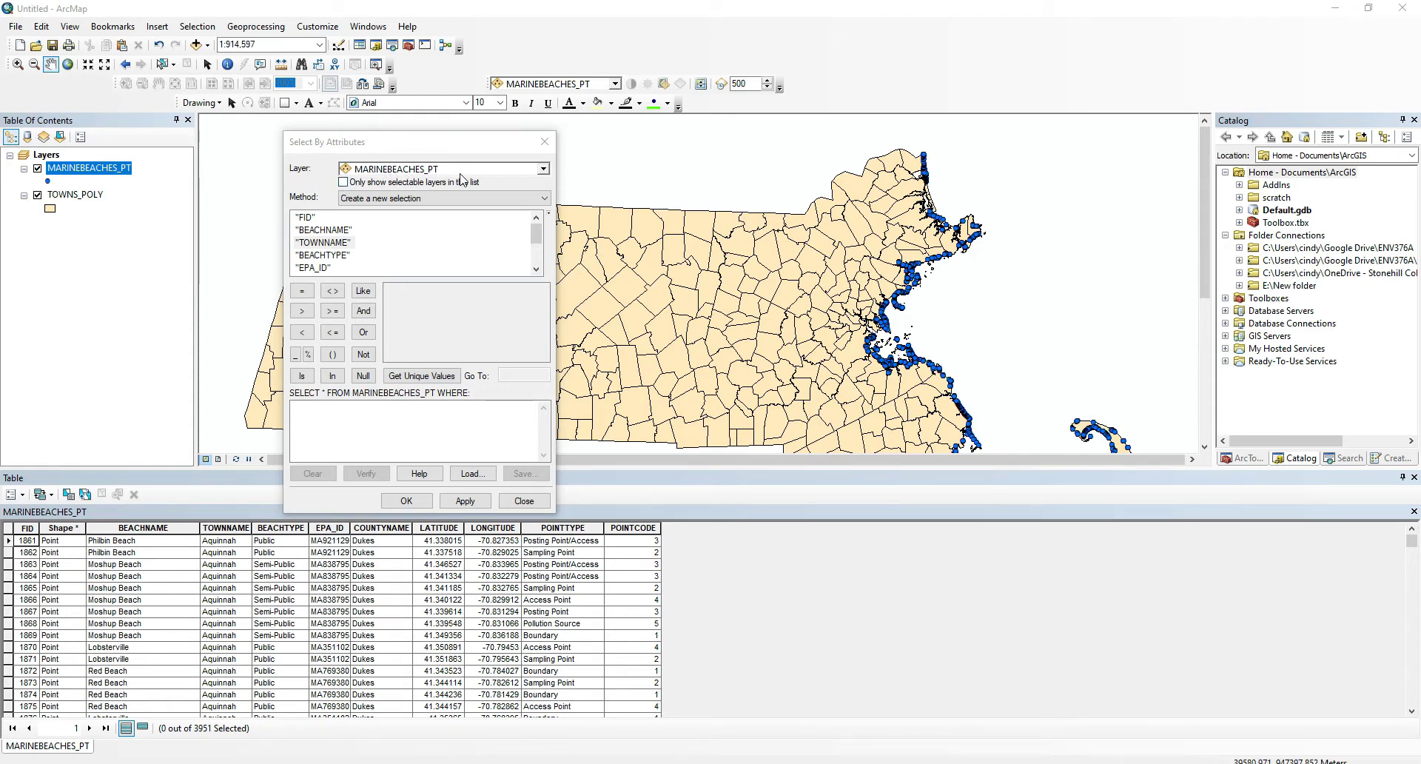
click(542, 169)
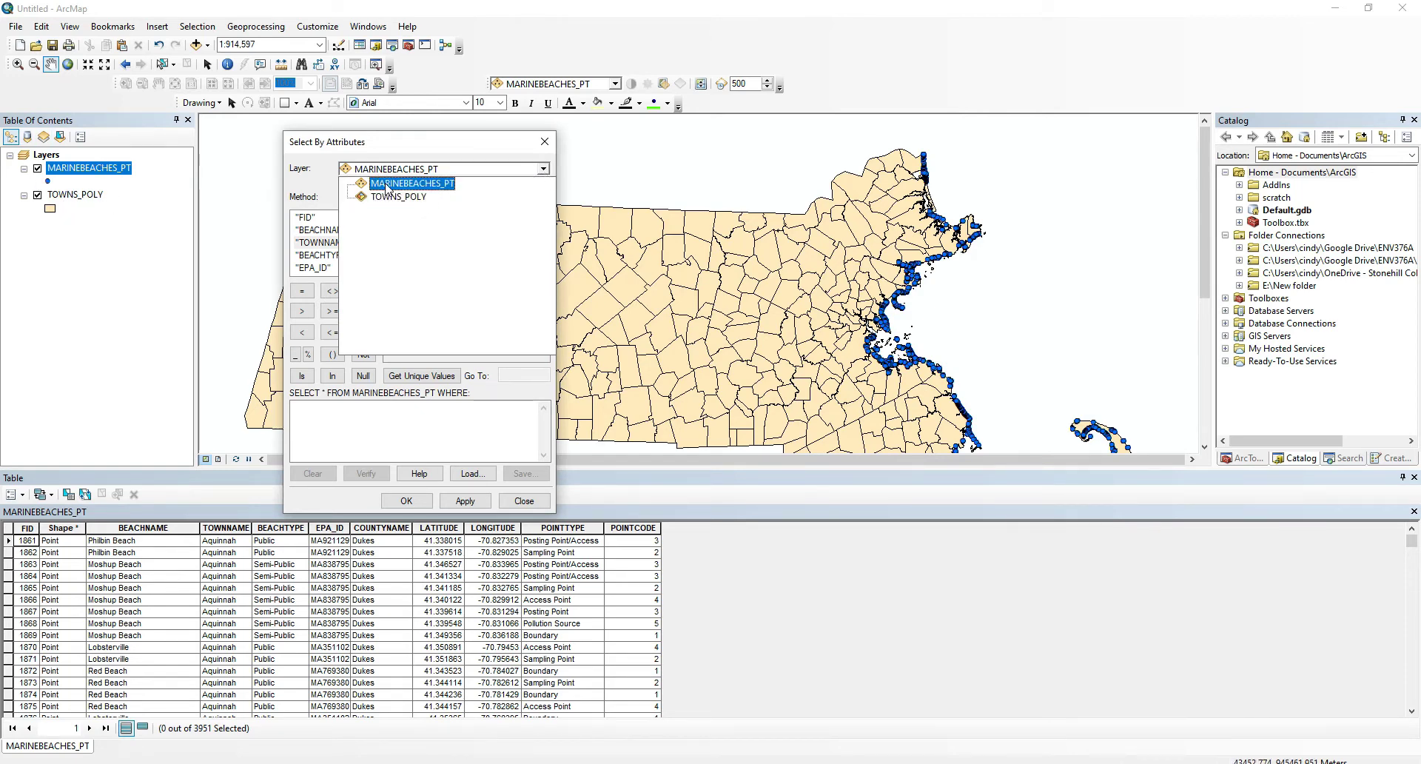
click(428, 185)
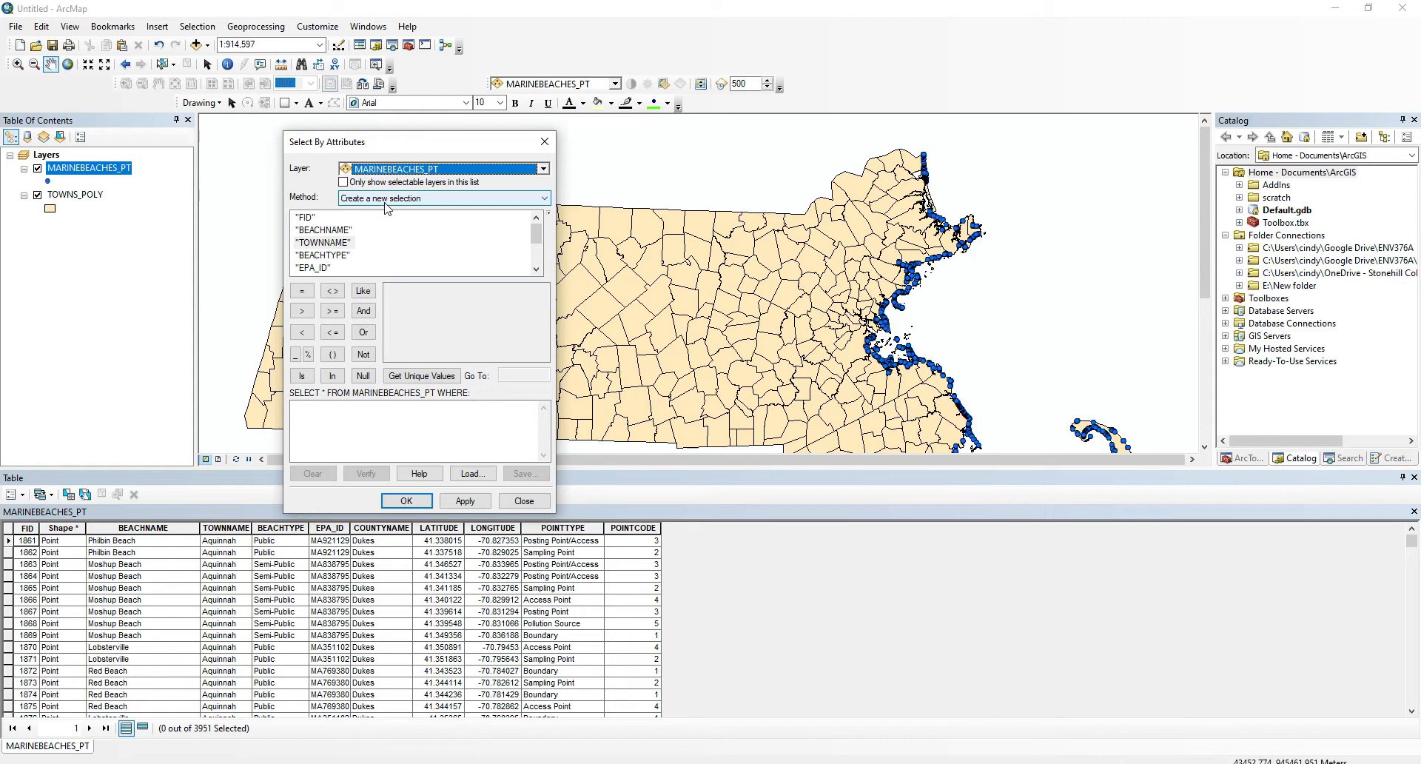
click(544, 200)
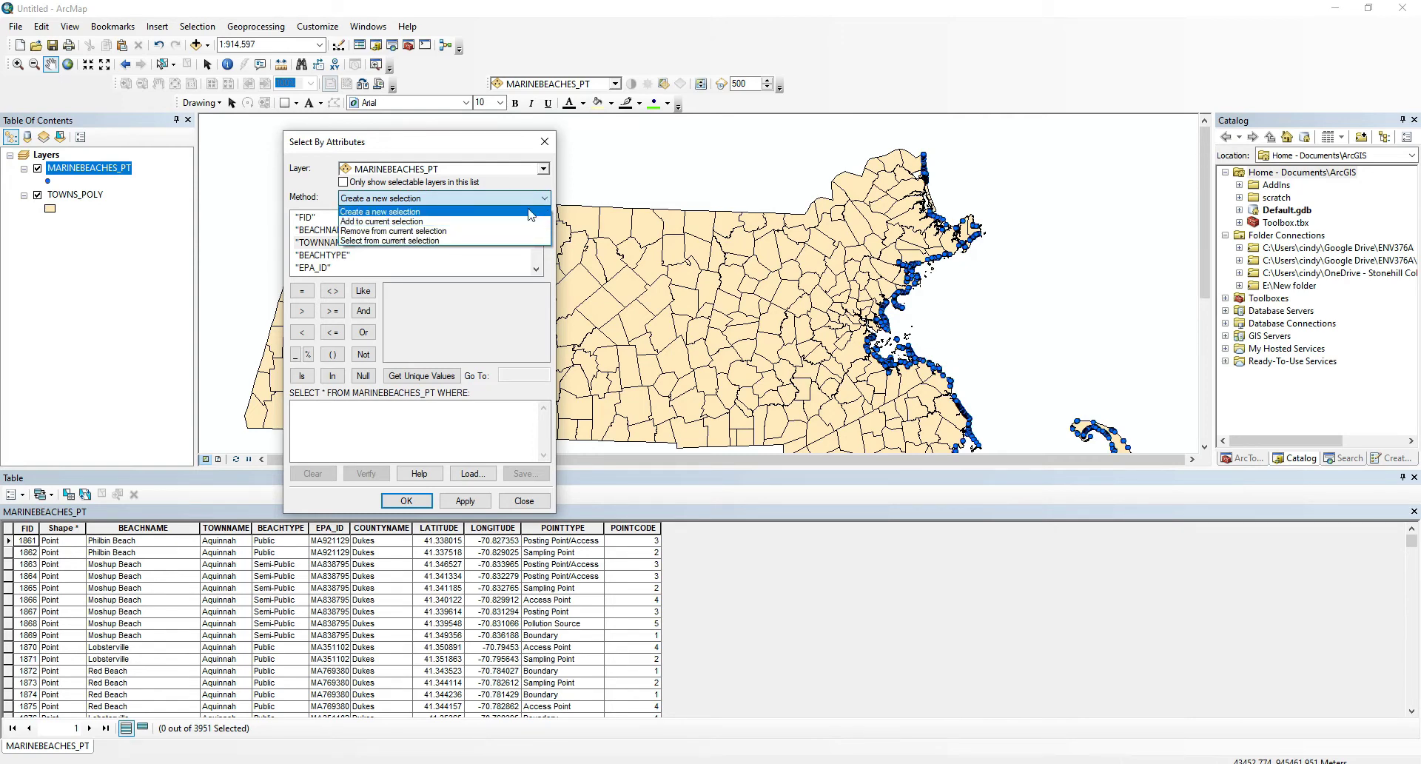
click(375, 216)
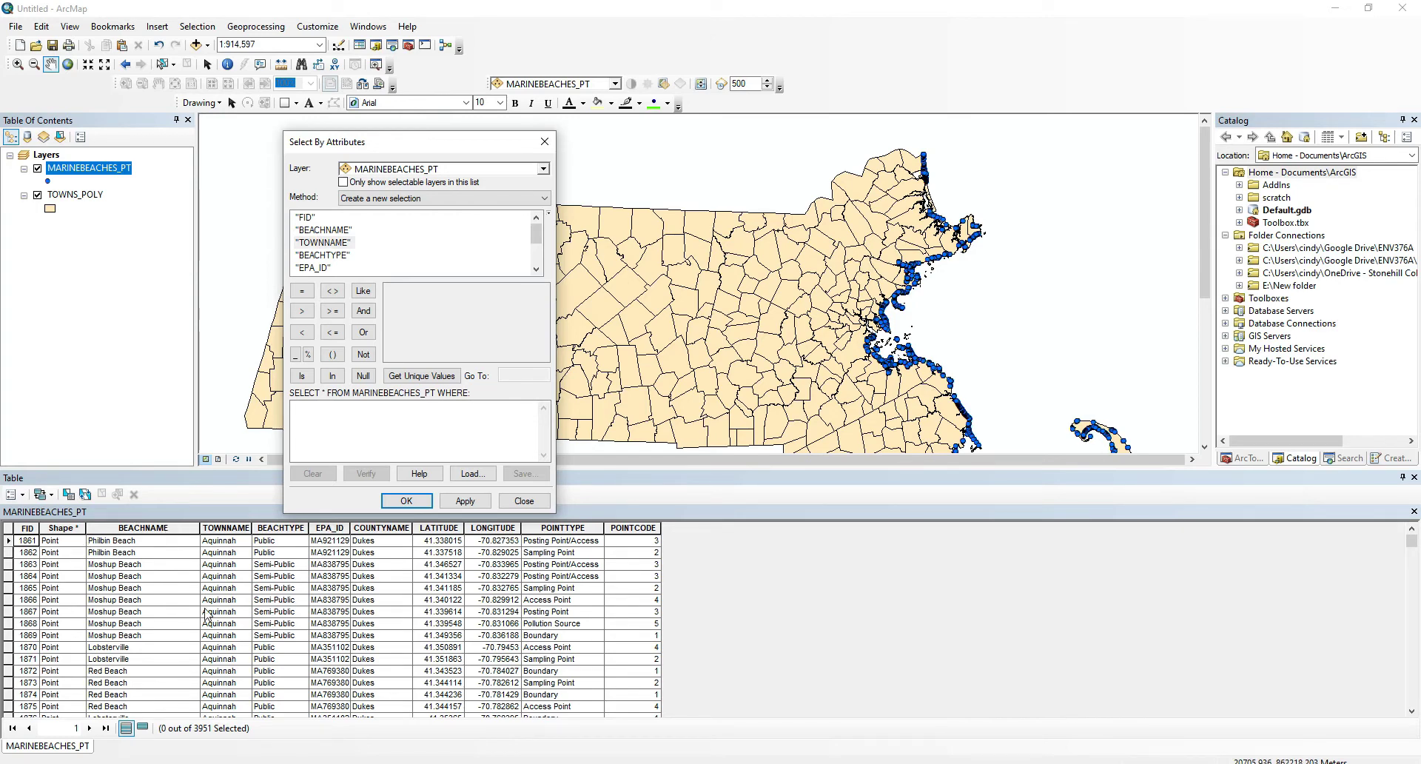
Match the query fields to the attribute table columns and add the "BEACHTYPE" field to the WHERE expression.
click(326, 230)
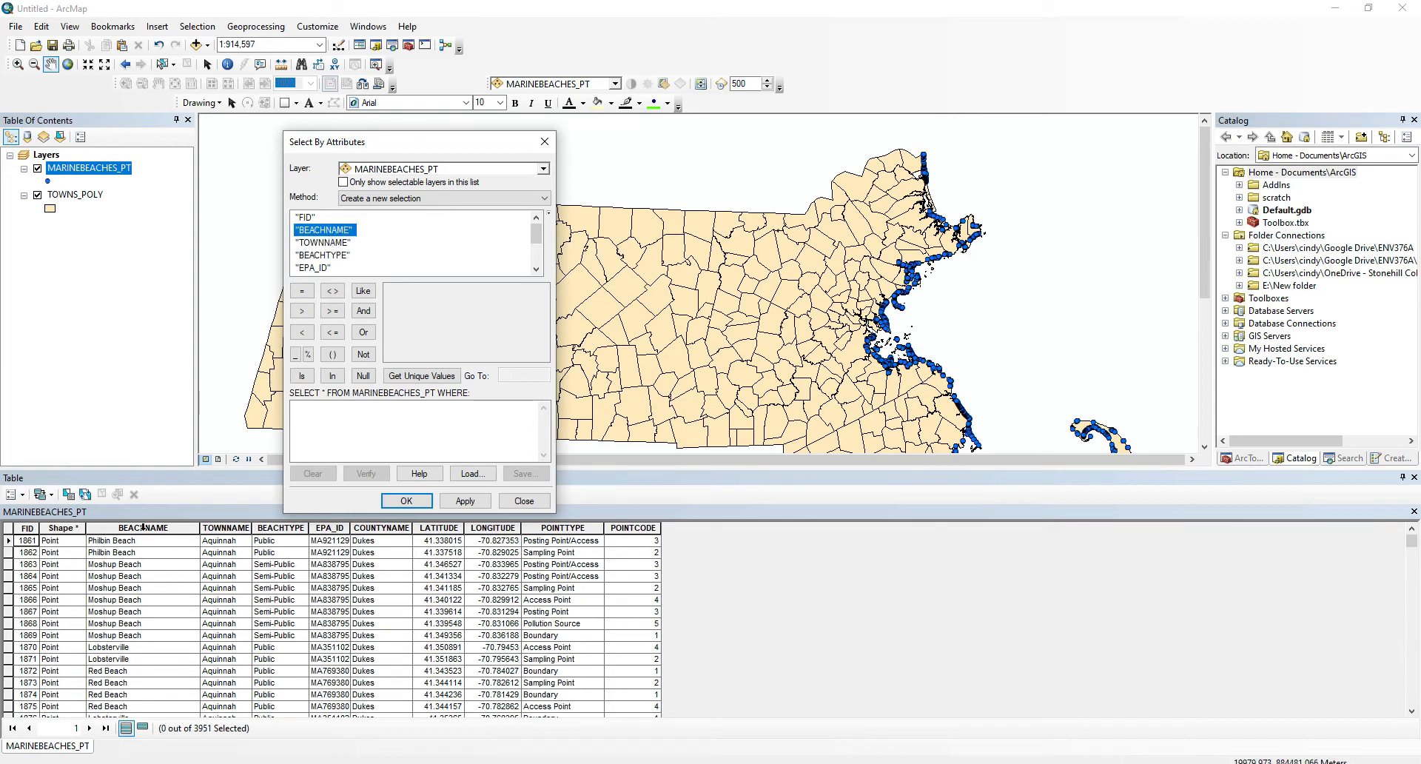
click(333, 245)
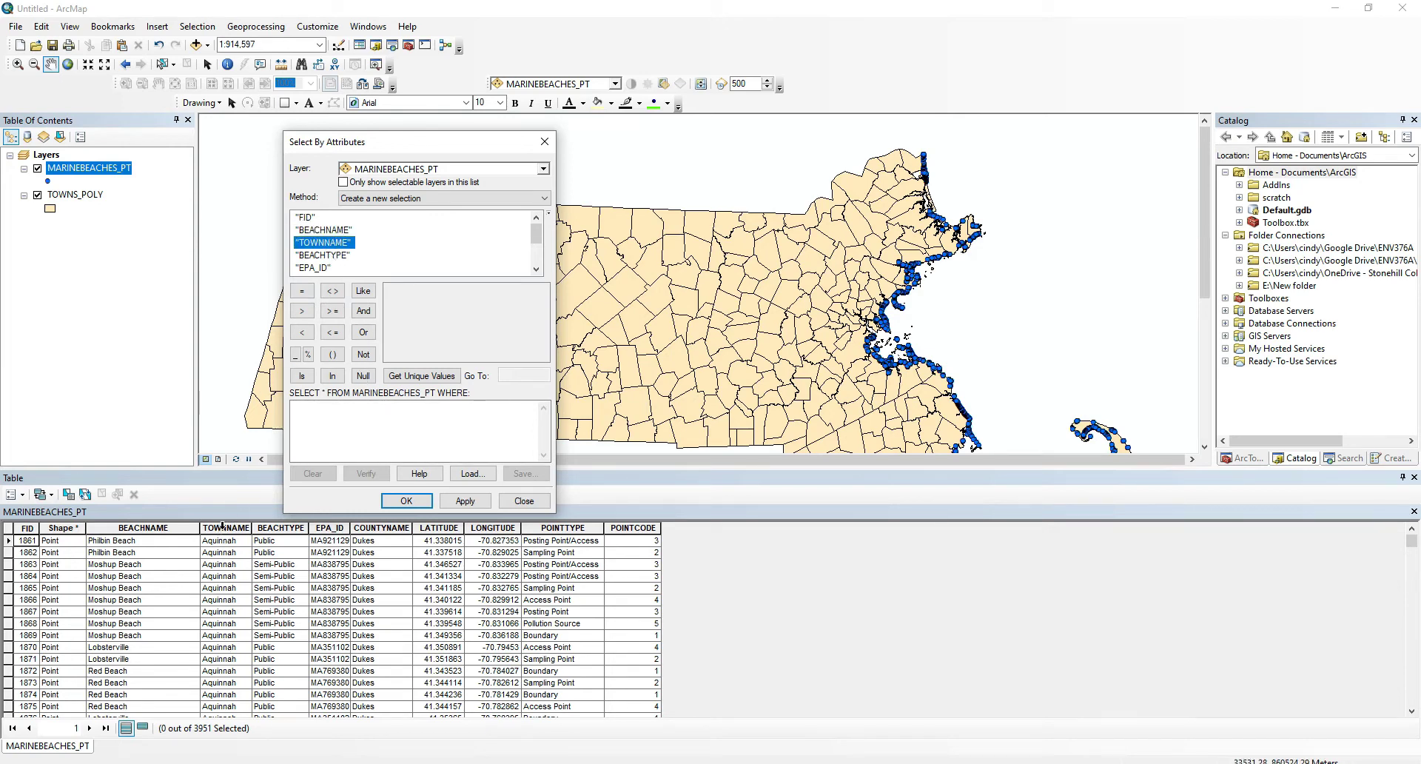
click(333, 254)
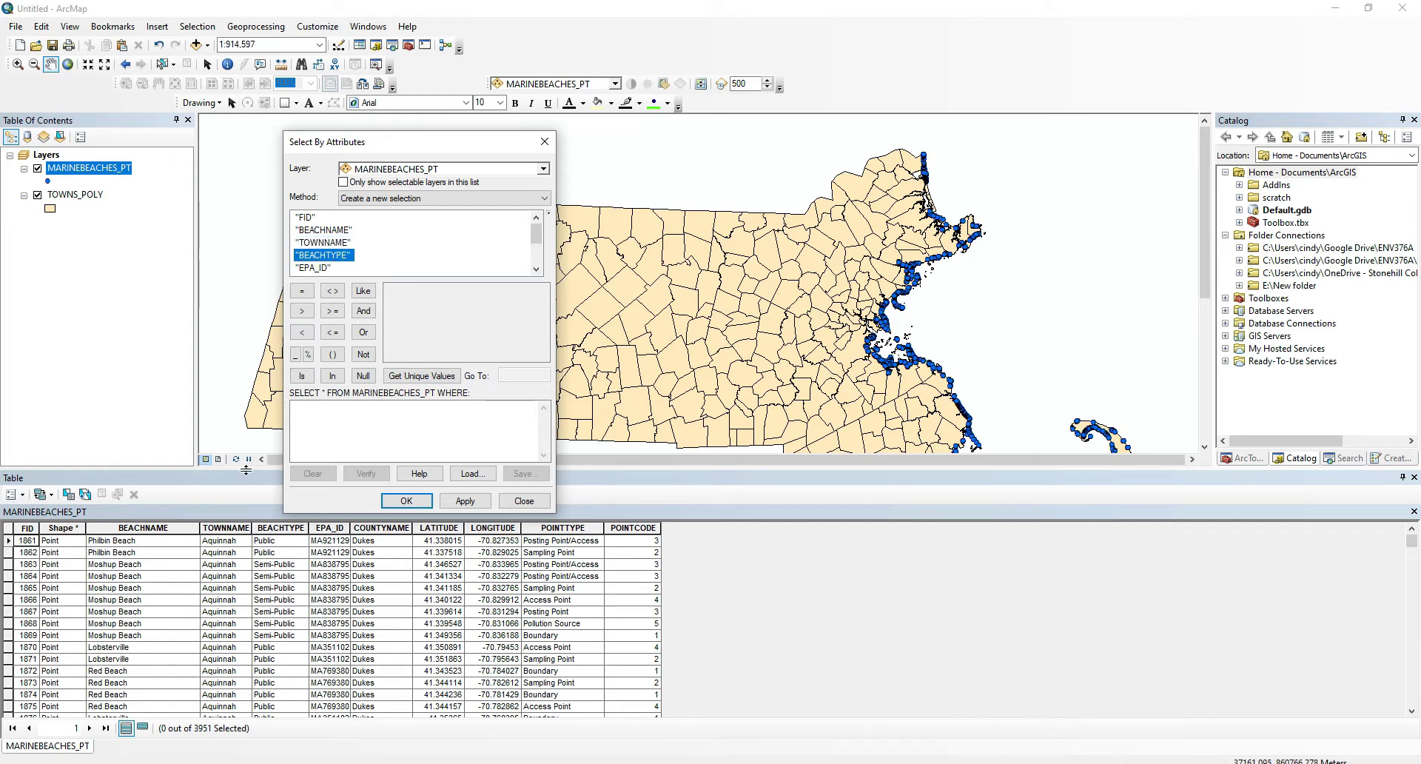
click(296, 527)
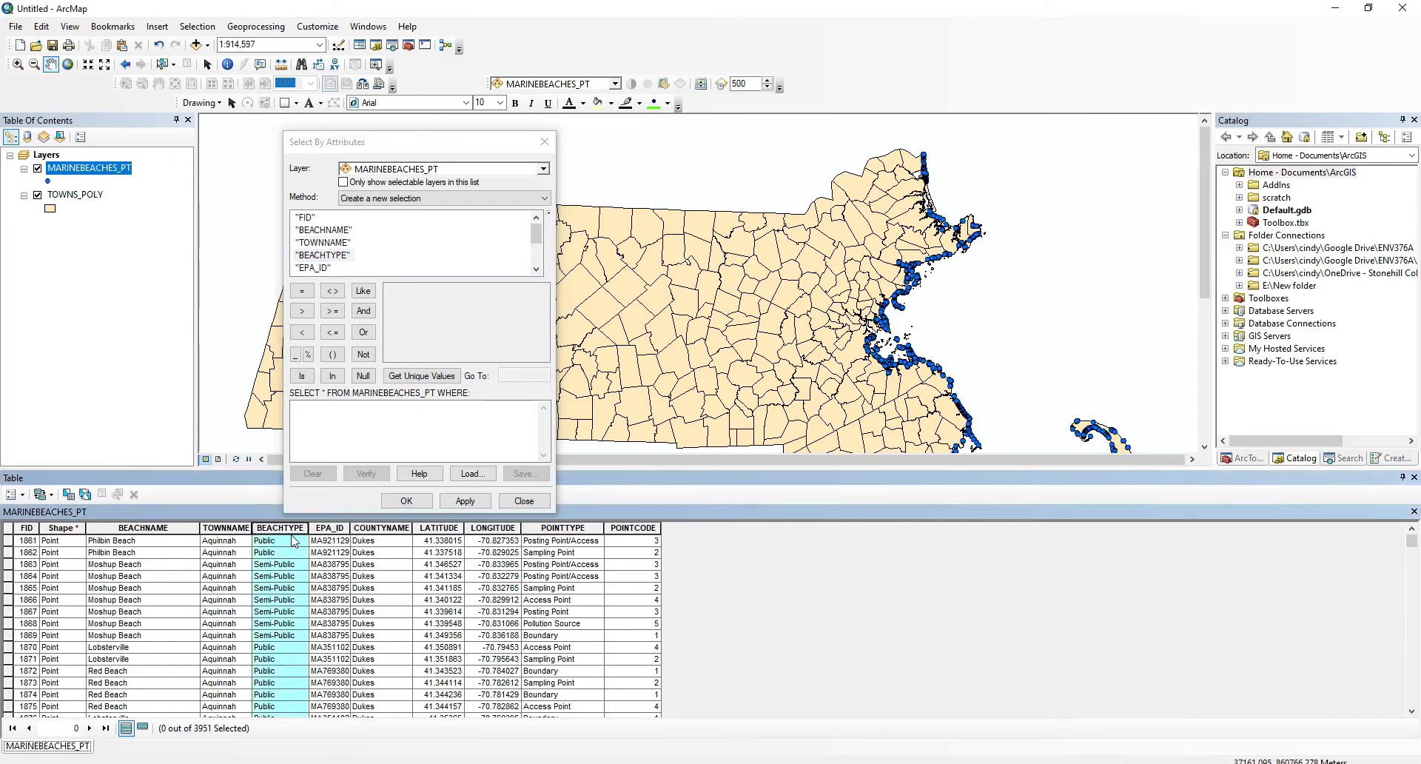
click(383, 329)
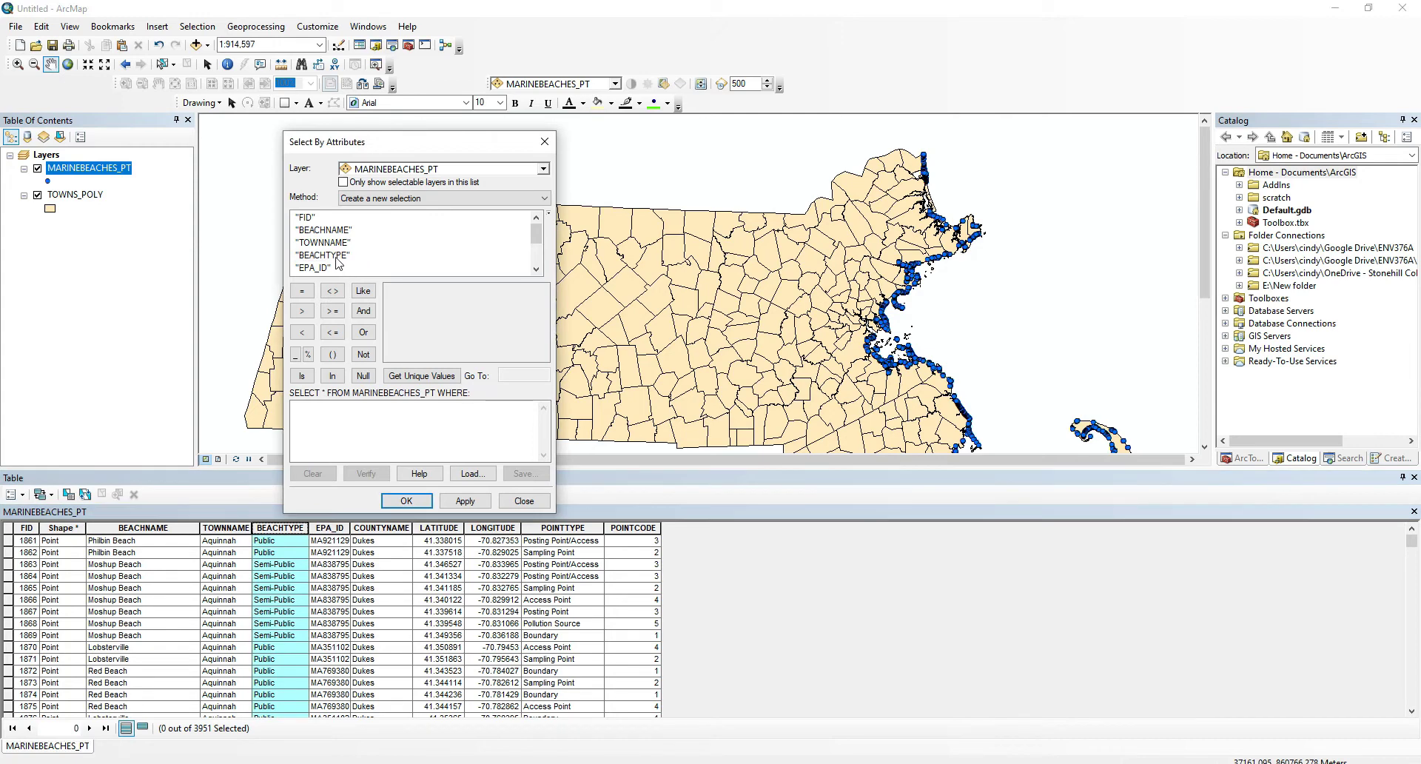
click(337, 256)
double_click(335, 255)
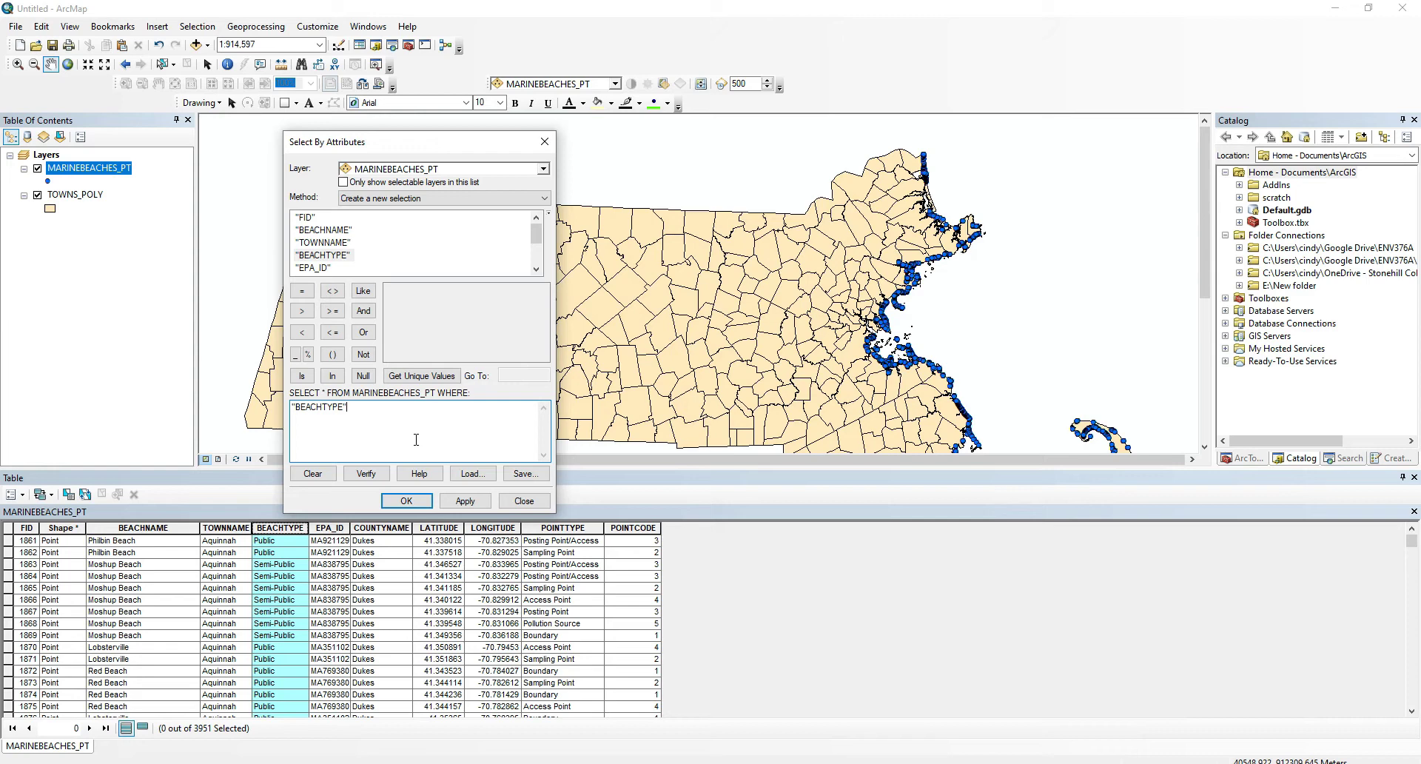
Read the help topic on building a query expression, including wildcards, the NULL keyword and number searches, and close it.
click(420, 474)
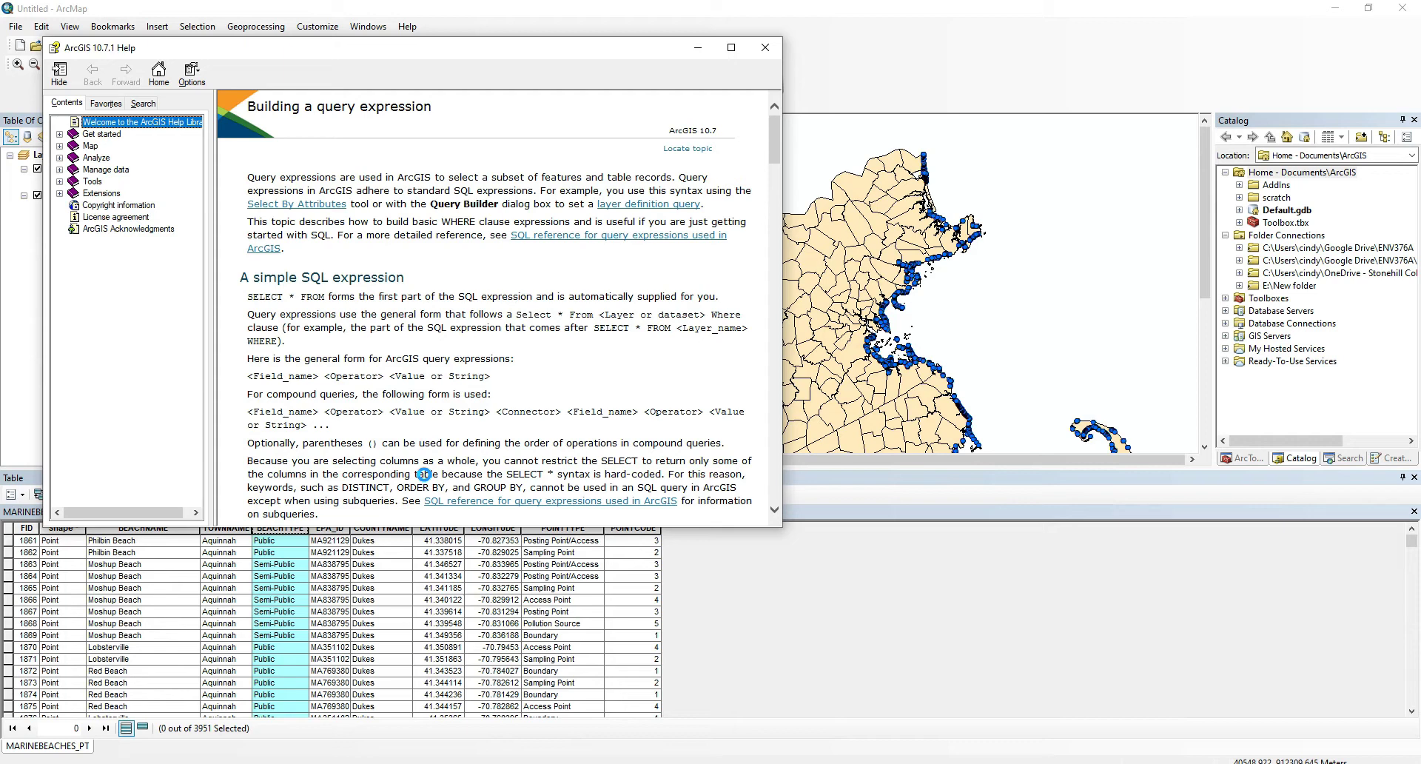
scroll(433, 451, down, 5)
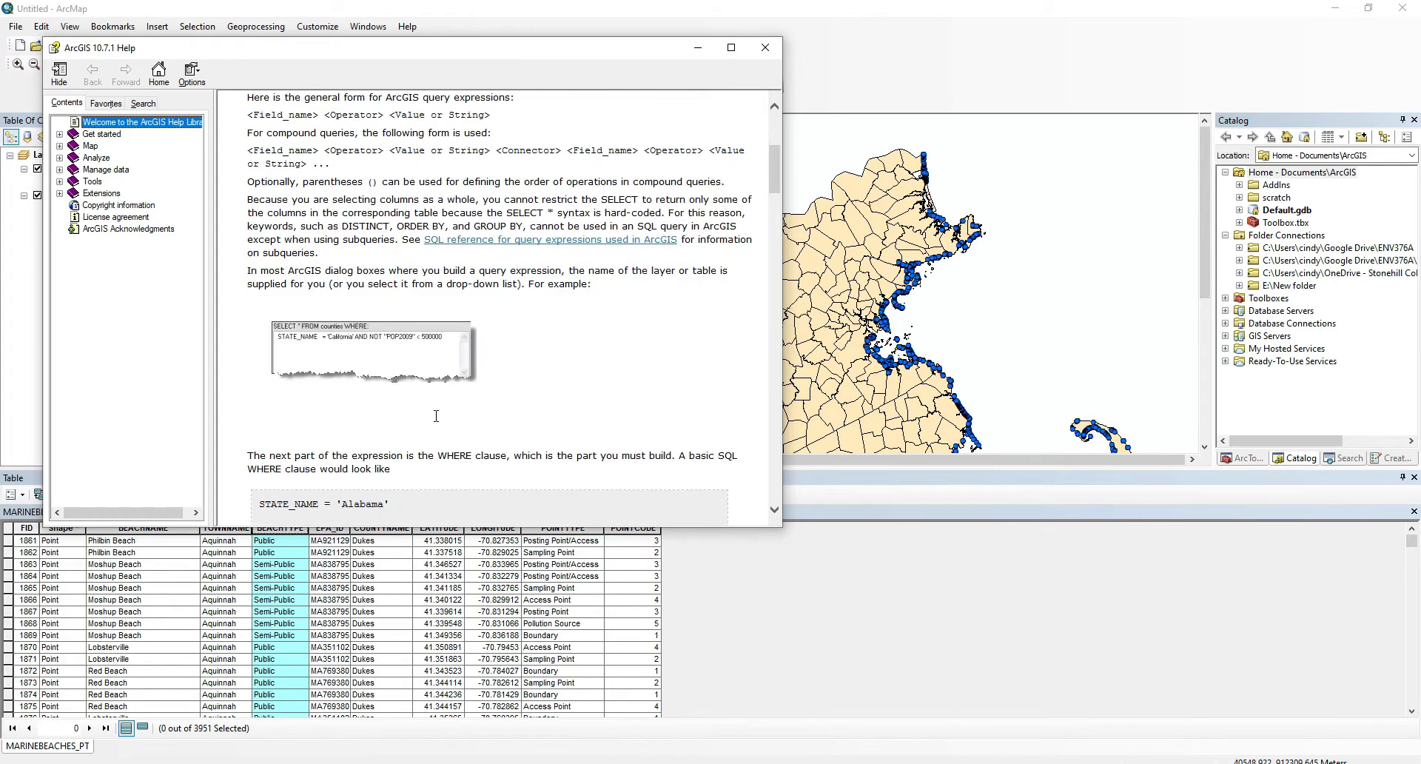
scroll(436, 416, down, 3)
scroll(436, 416, down, 8)
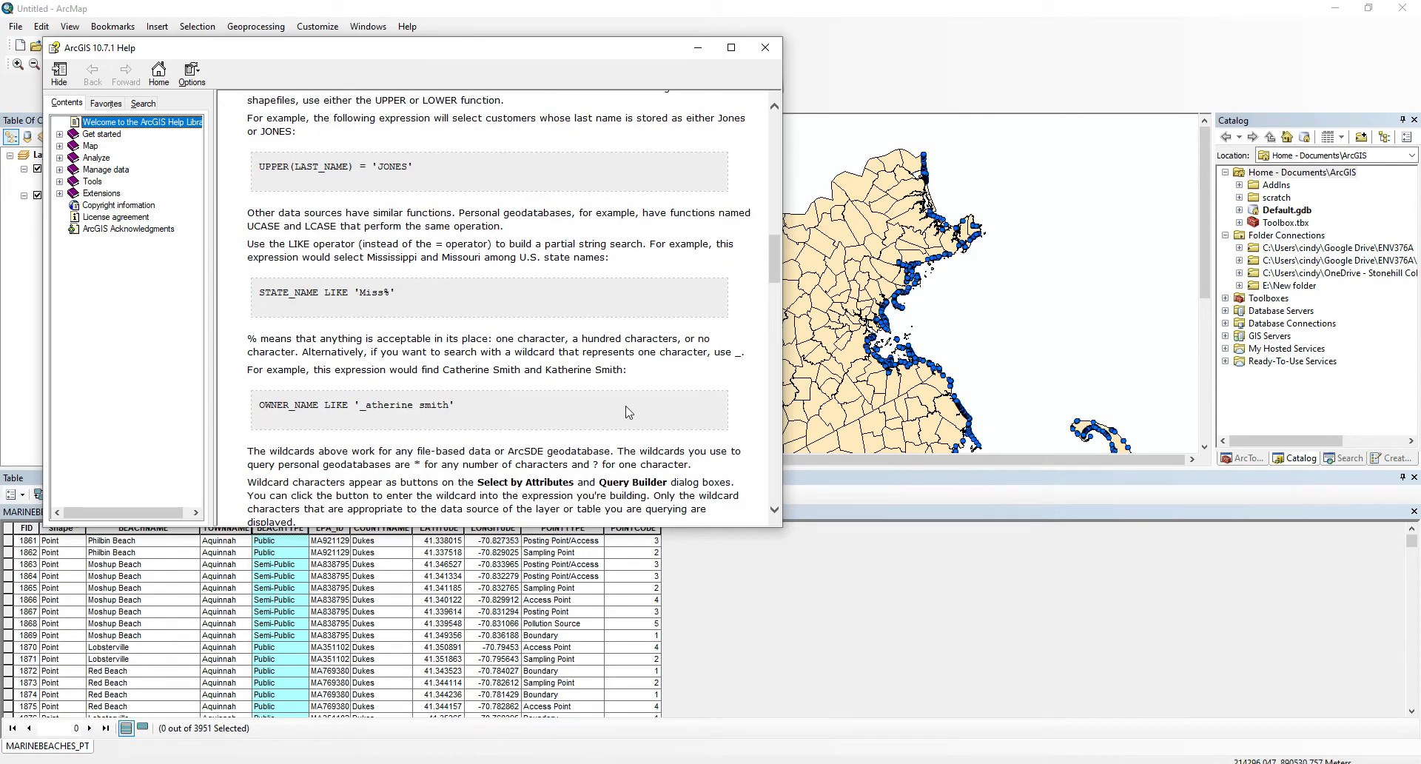
scroll(626, 412, down, 4)
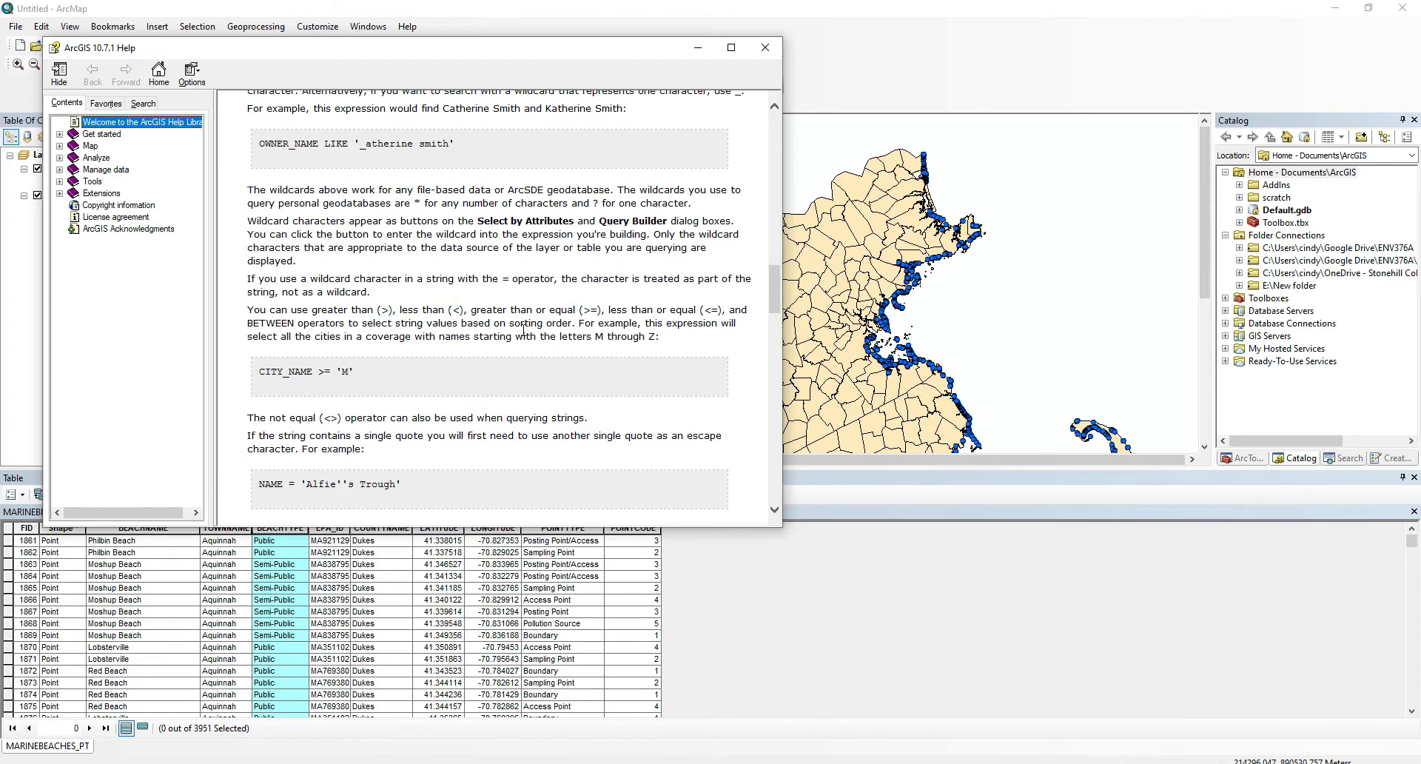
scroll(524, 329, down, 6)
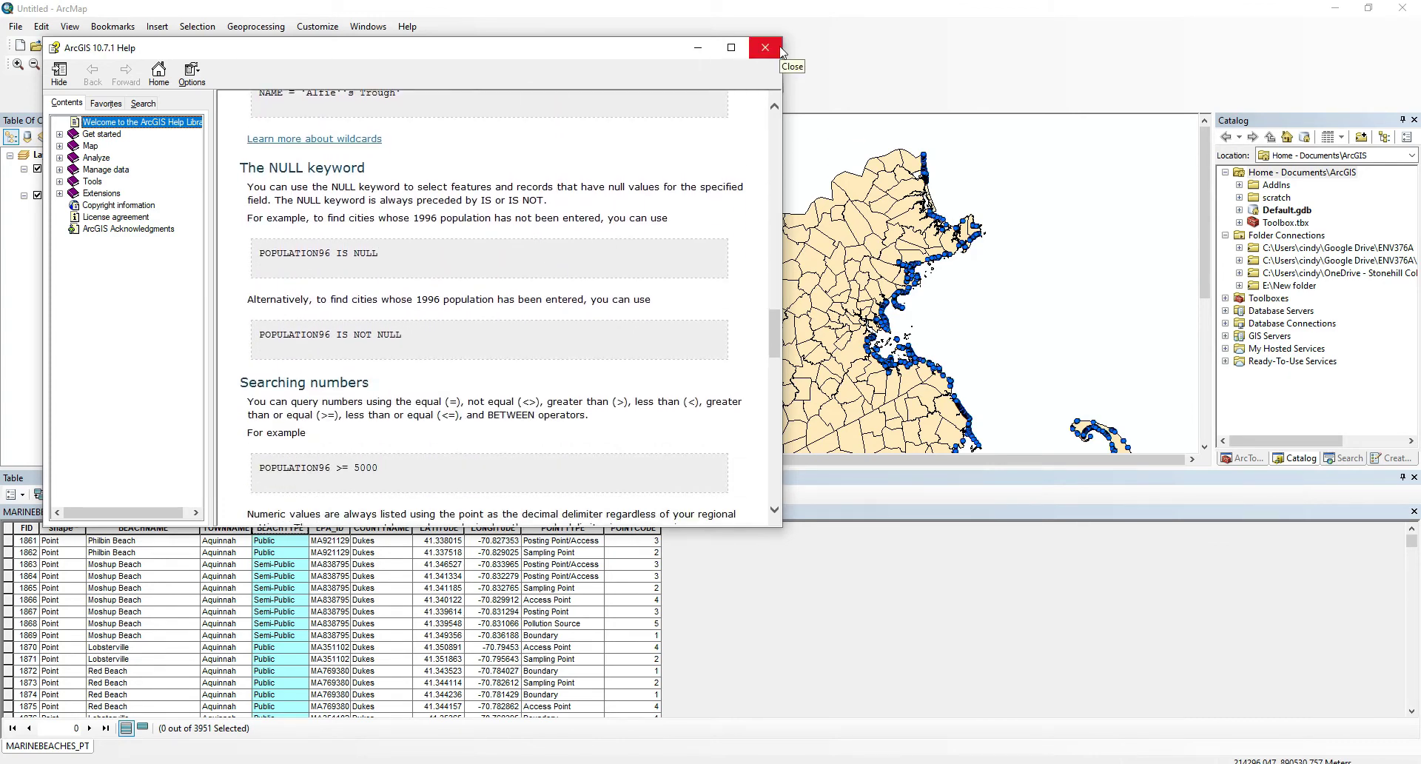
click(770, 49)
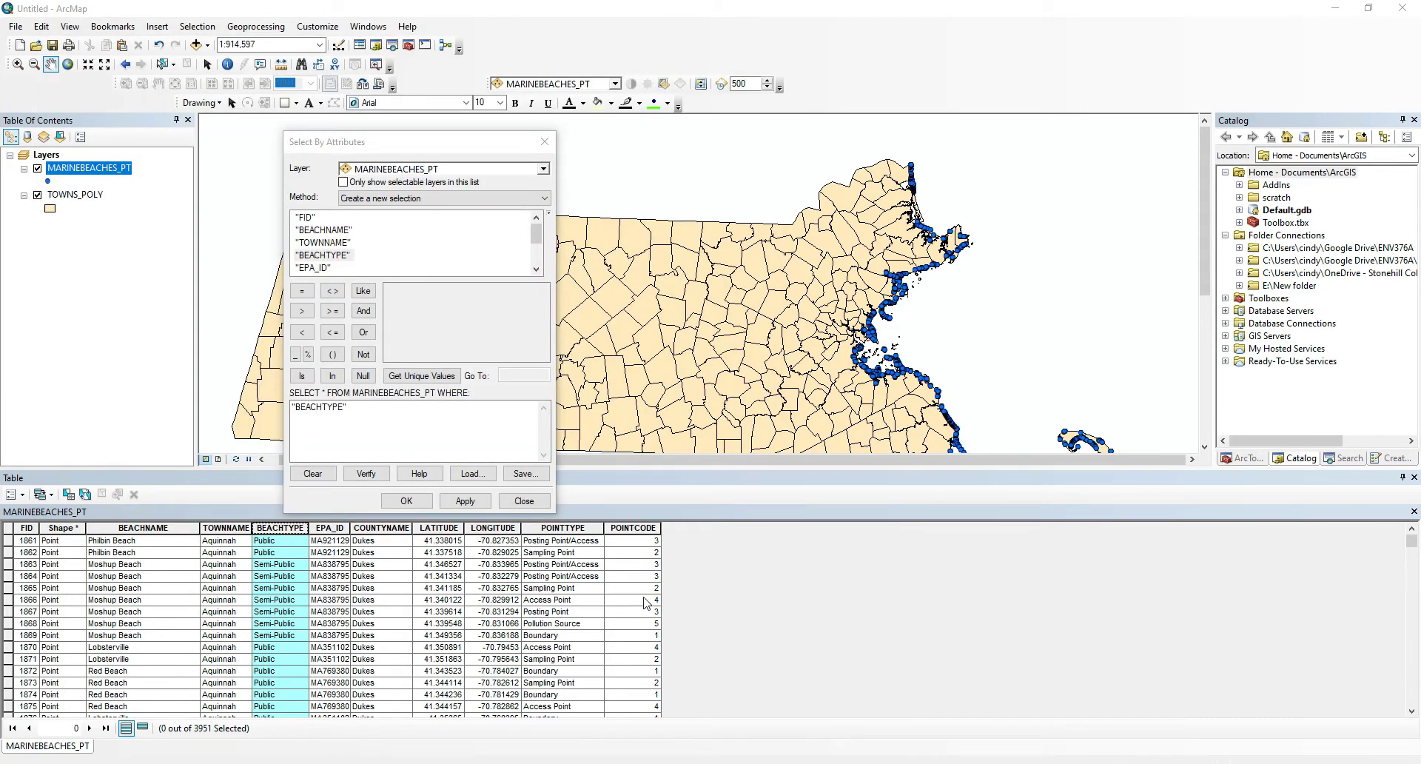
Complete the WHERE expression as "BEACHTYPE" = 'Public', picking the value from the field's unique values.
click(395, 416)
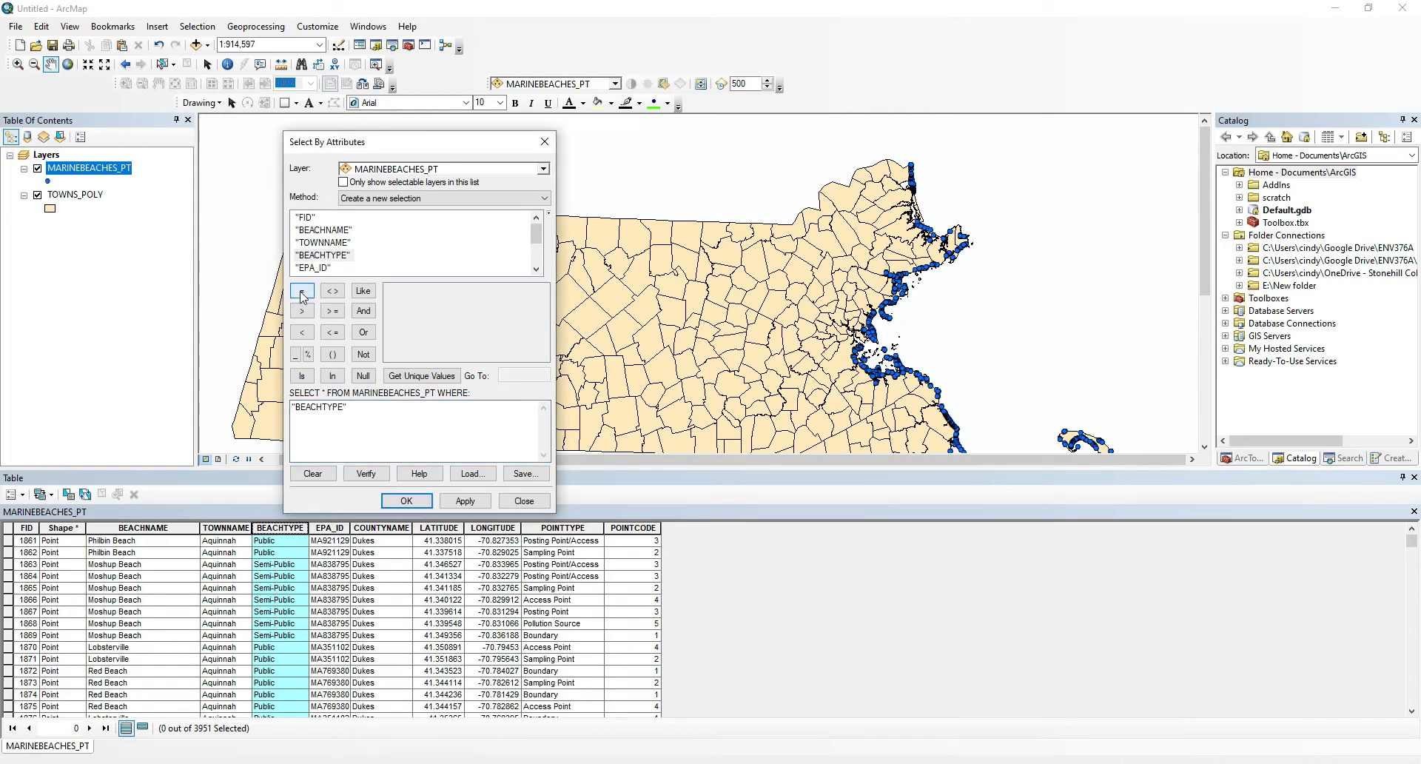
click(302, 295)
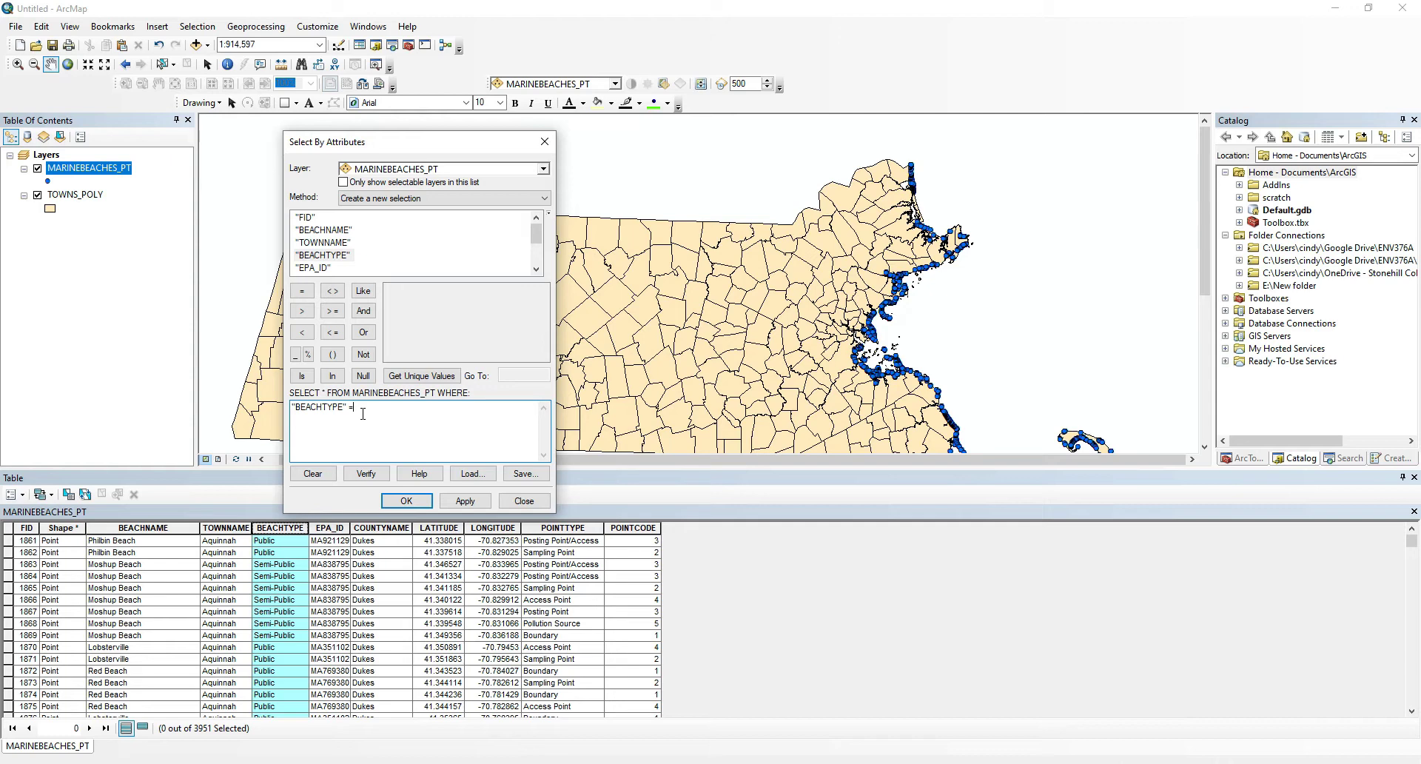
click(322, 255)
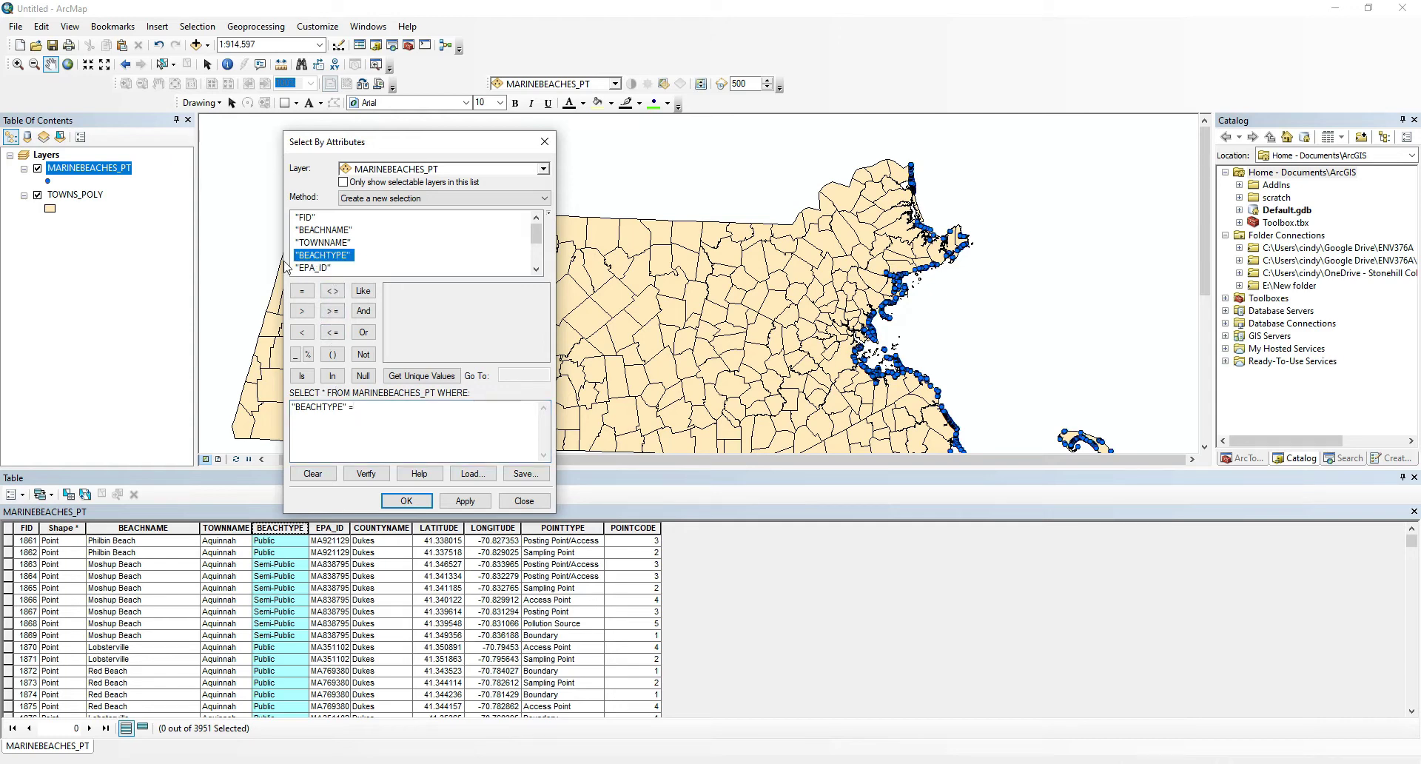
click(416, 376)
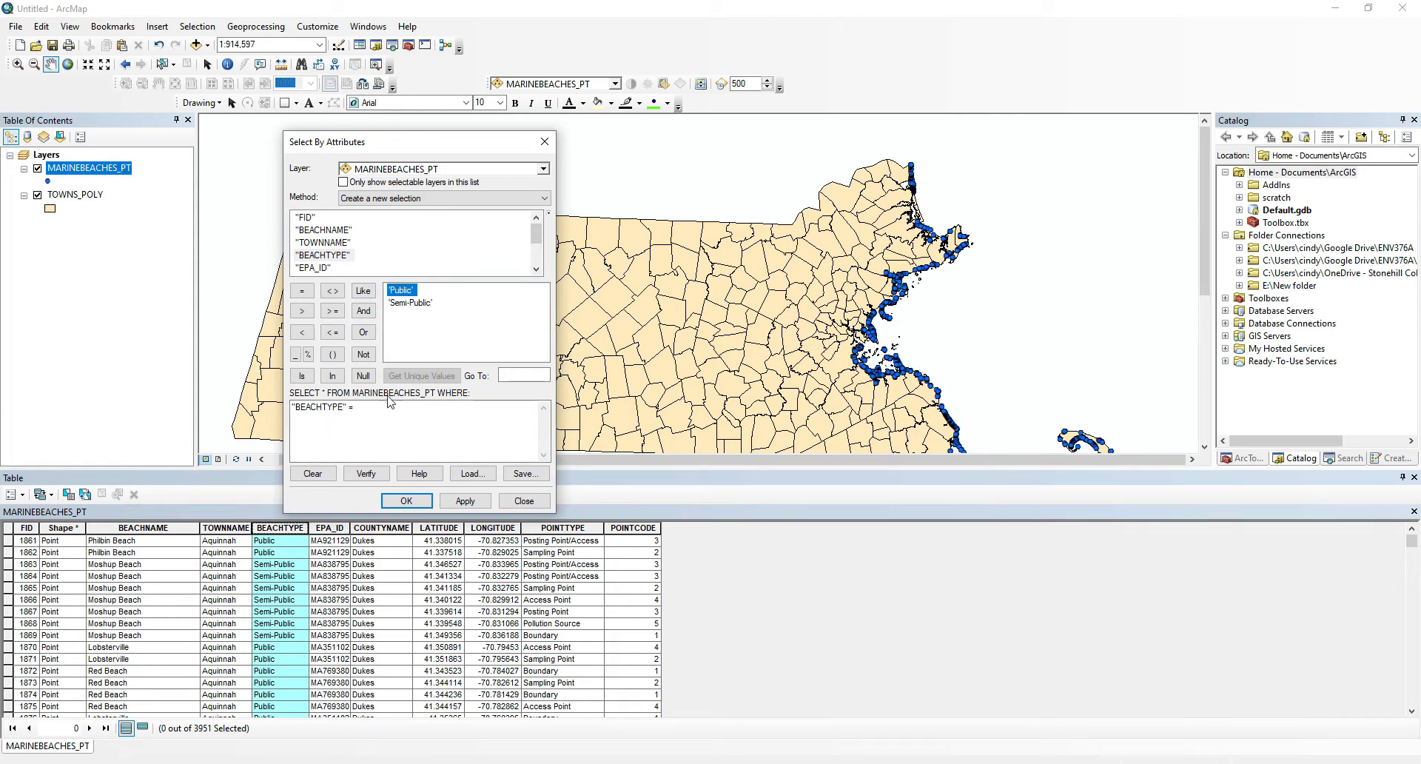
double_click(401, 294)
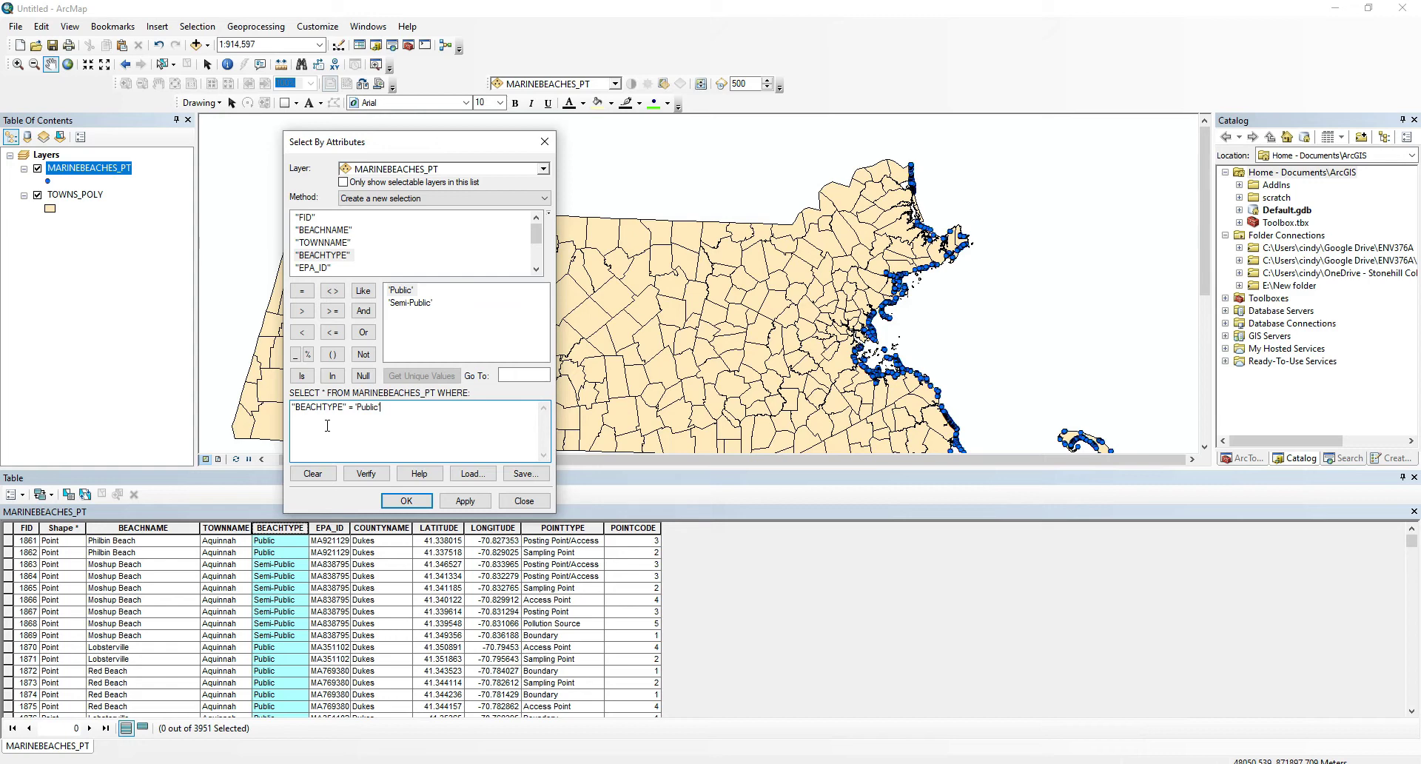
Verify the query expression, apply it to select the public beaches, and close the selection dialog.
click(361, 474)
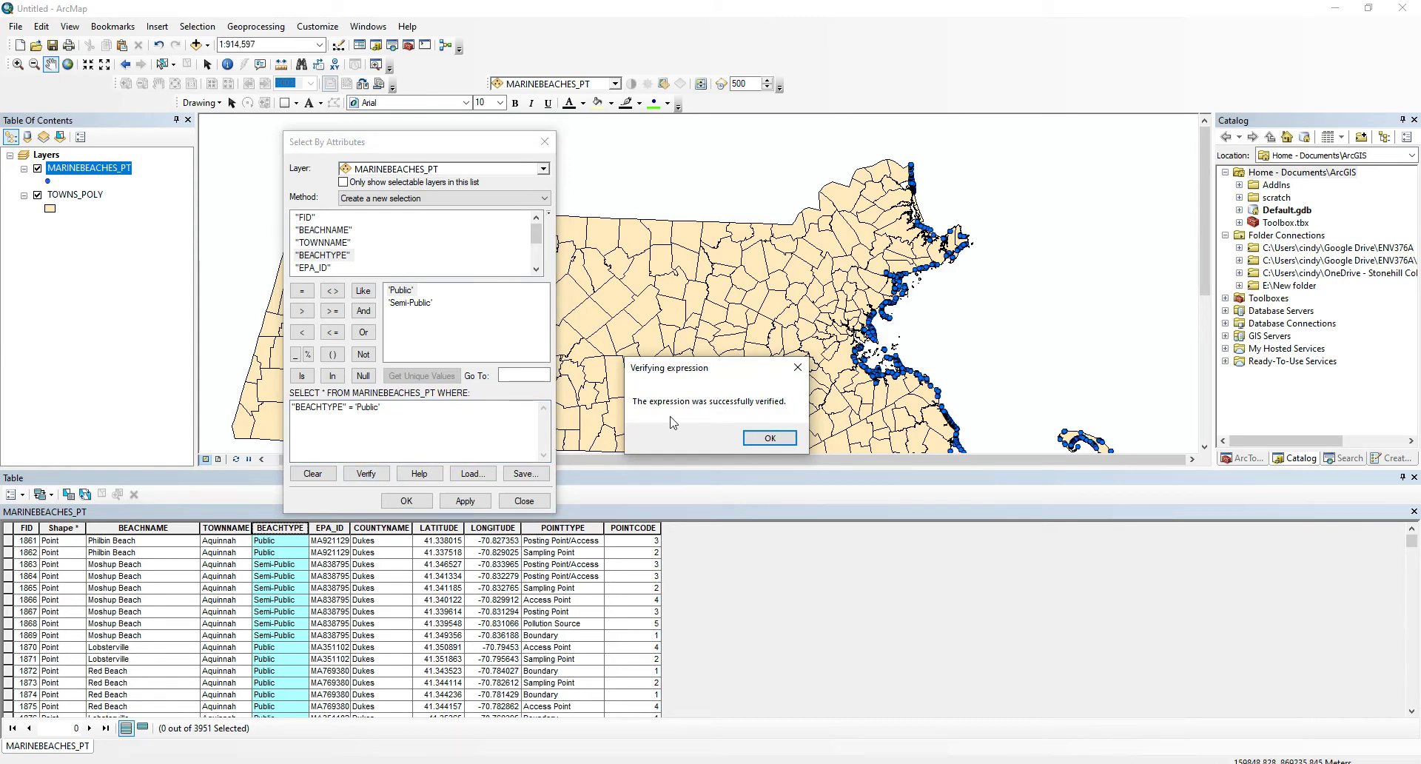
click(768, 438)
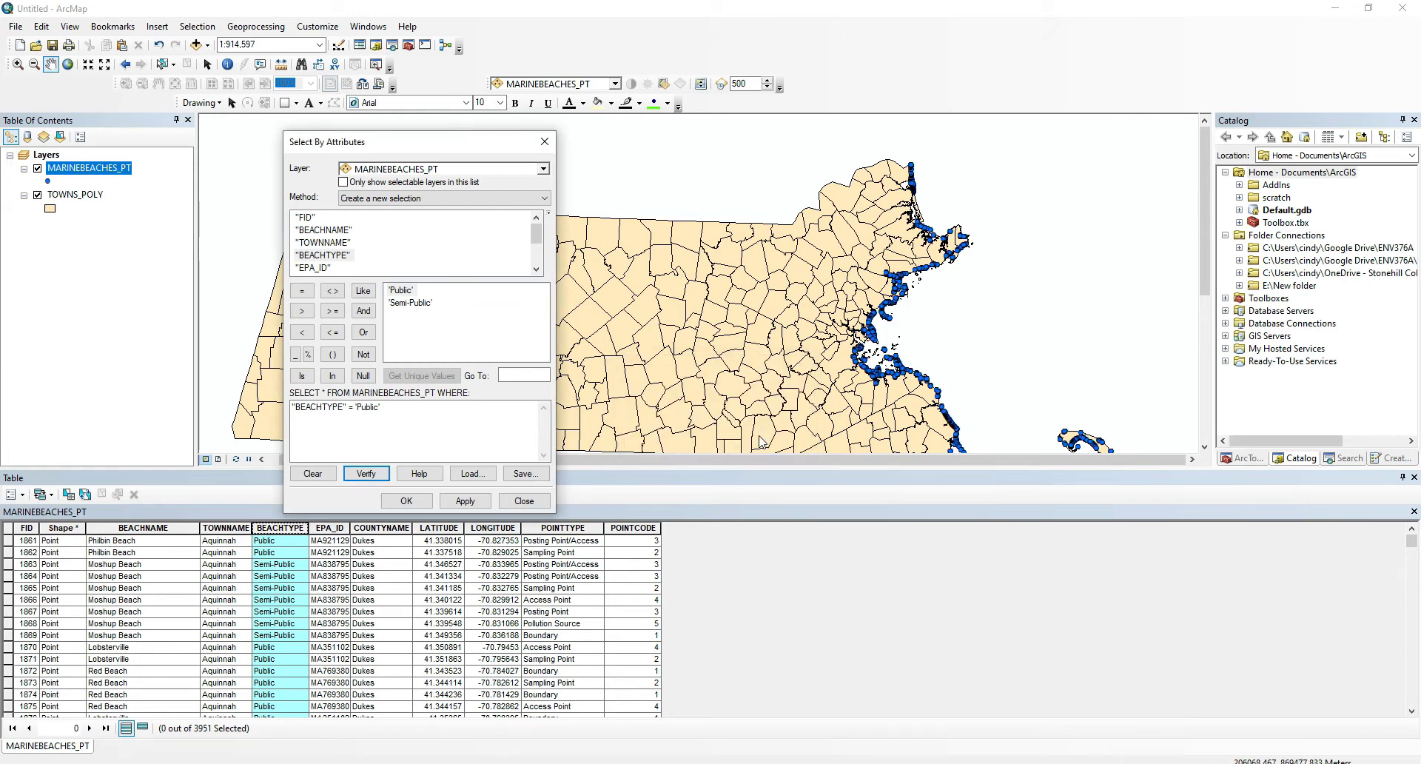
click(460, 503)
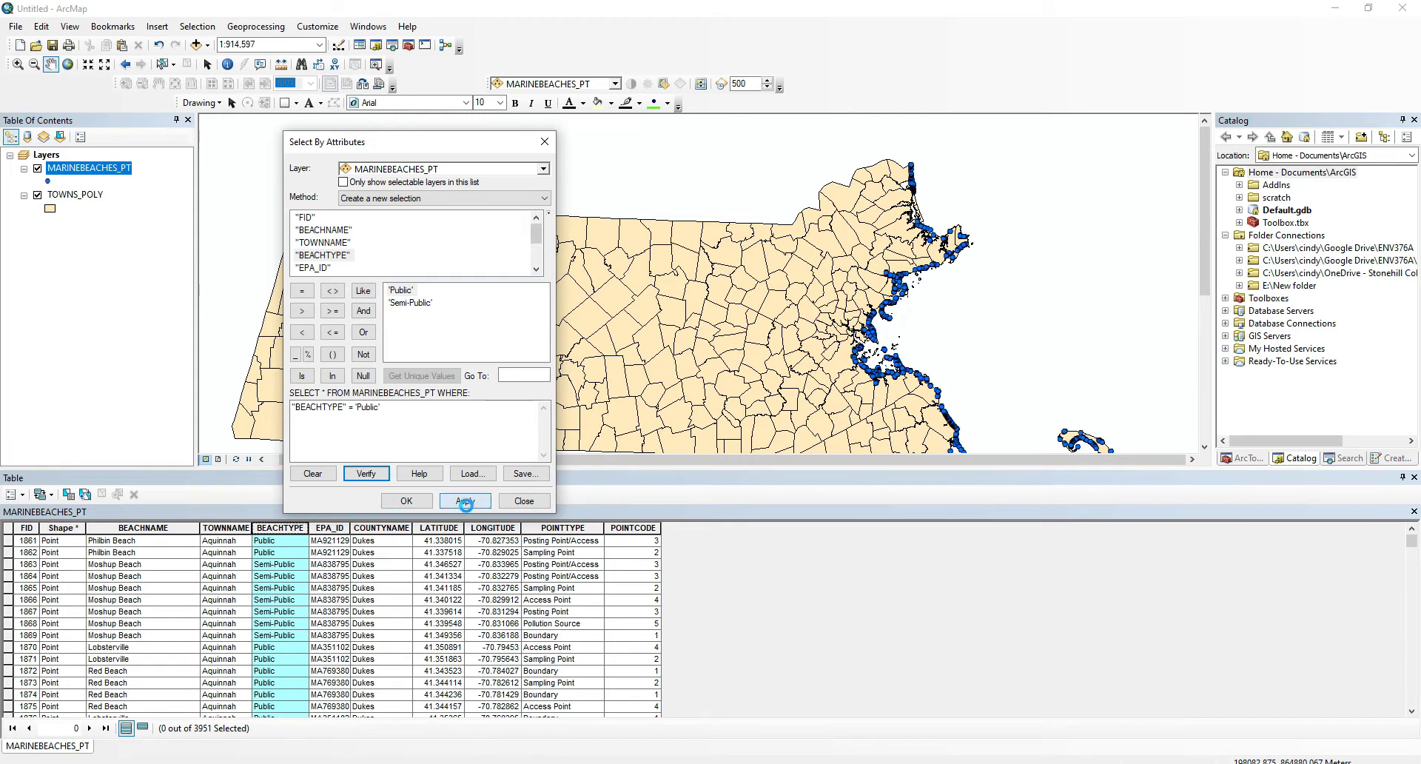
click(419, 503)
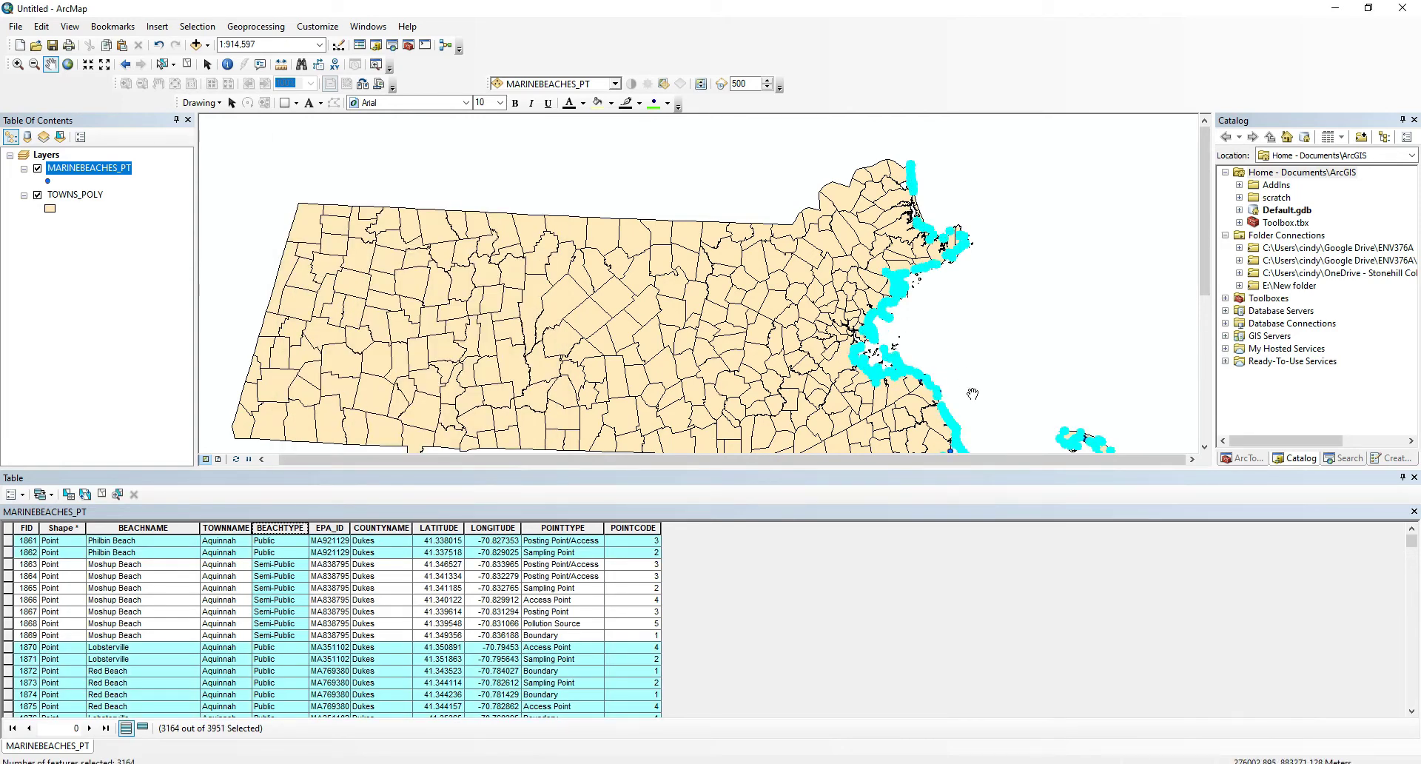
Examine the selected beach points along the coast and show only the selected records in the attribute table.
drag(973, 400, 699, 264)
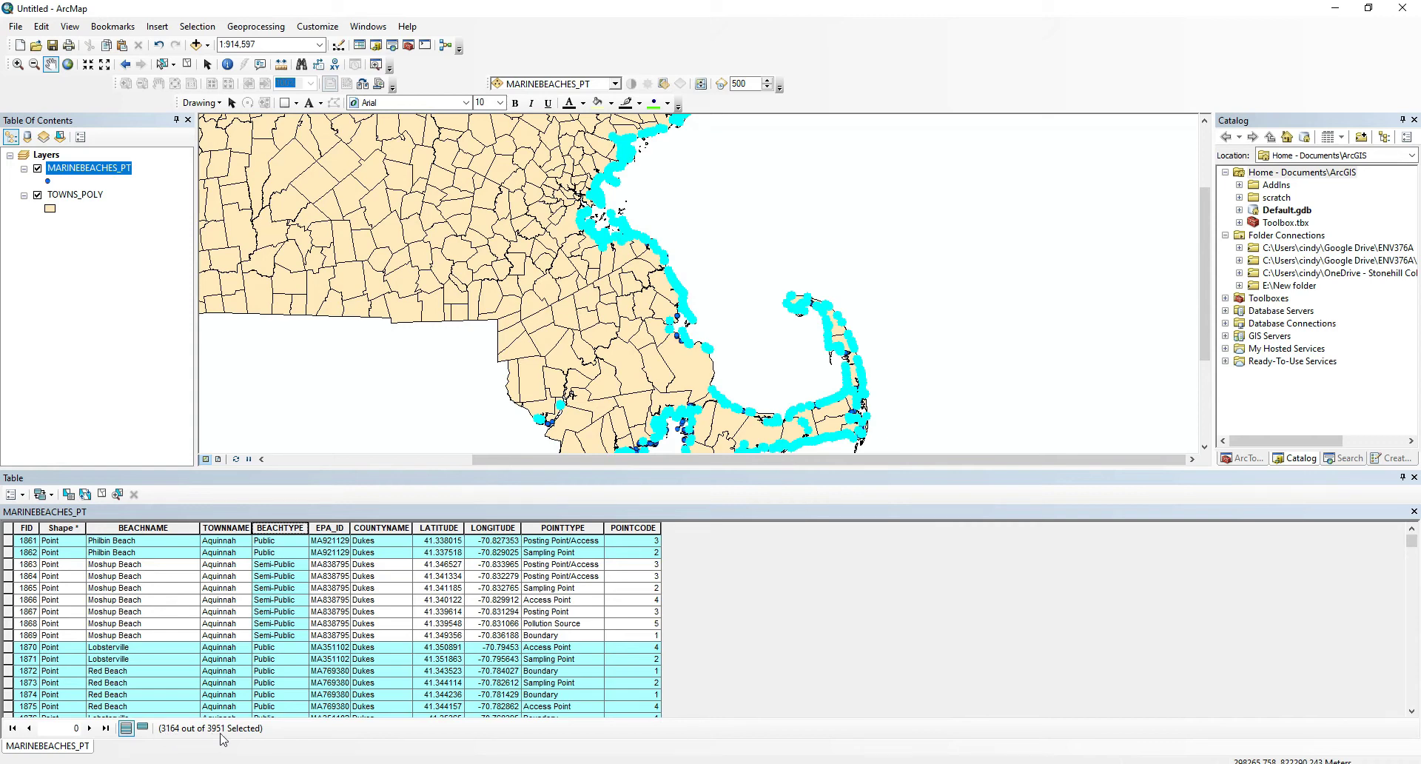
click(144, 729)
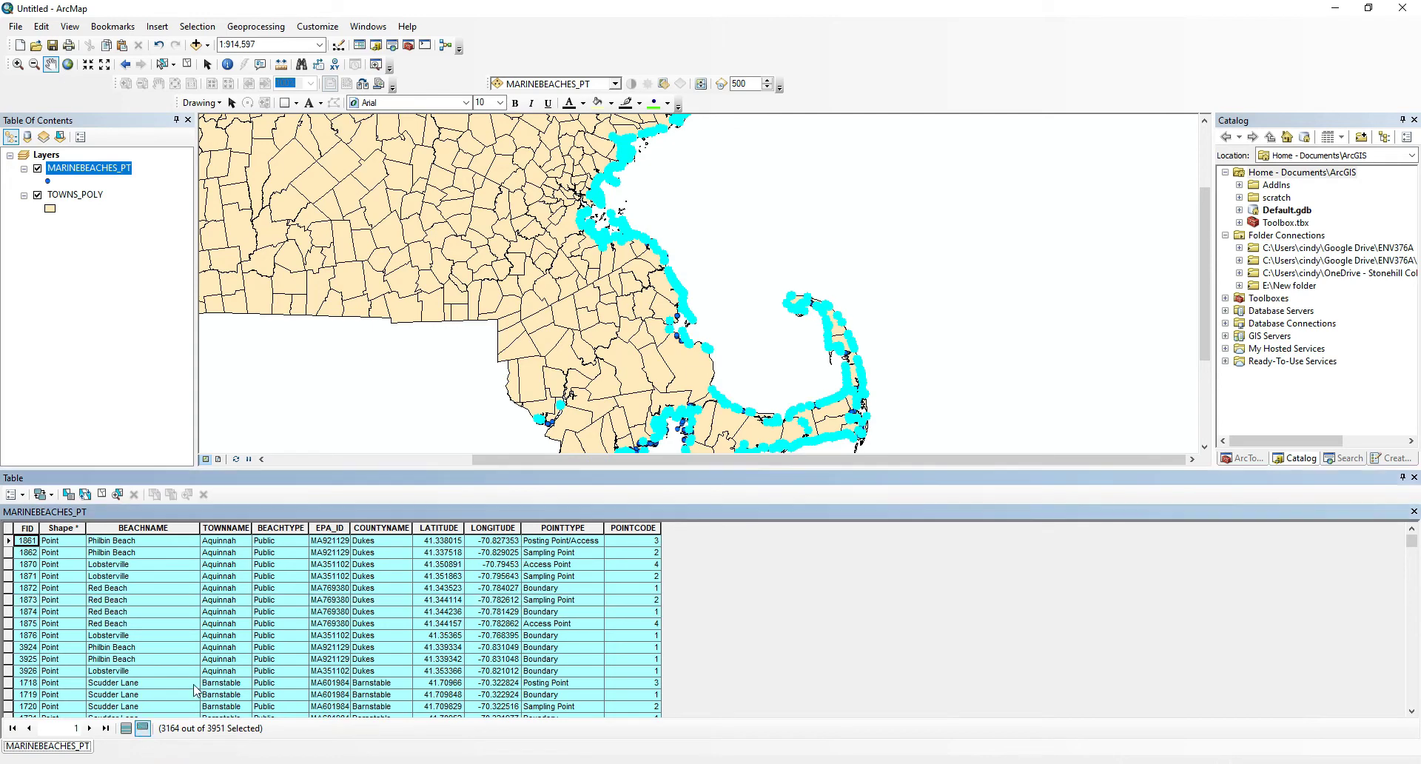
scroll(290, 613, down, 5)
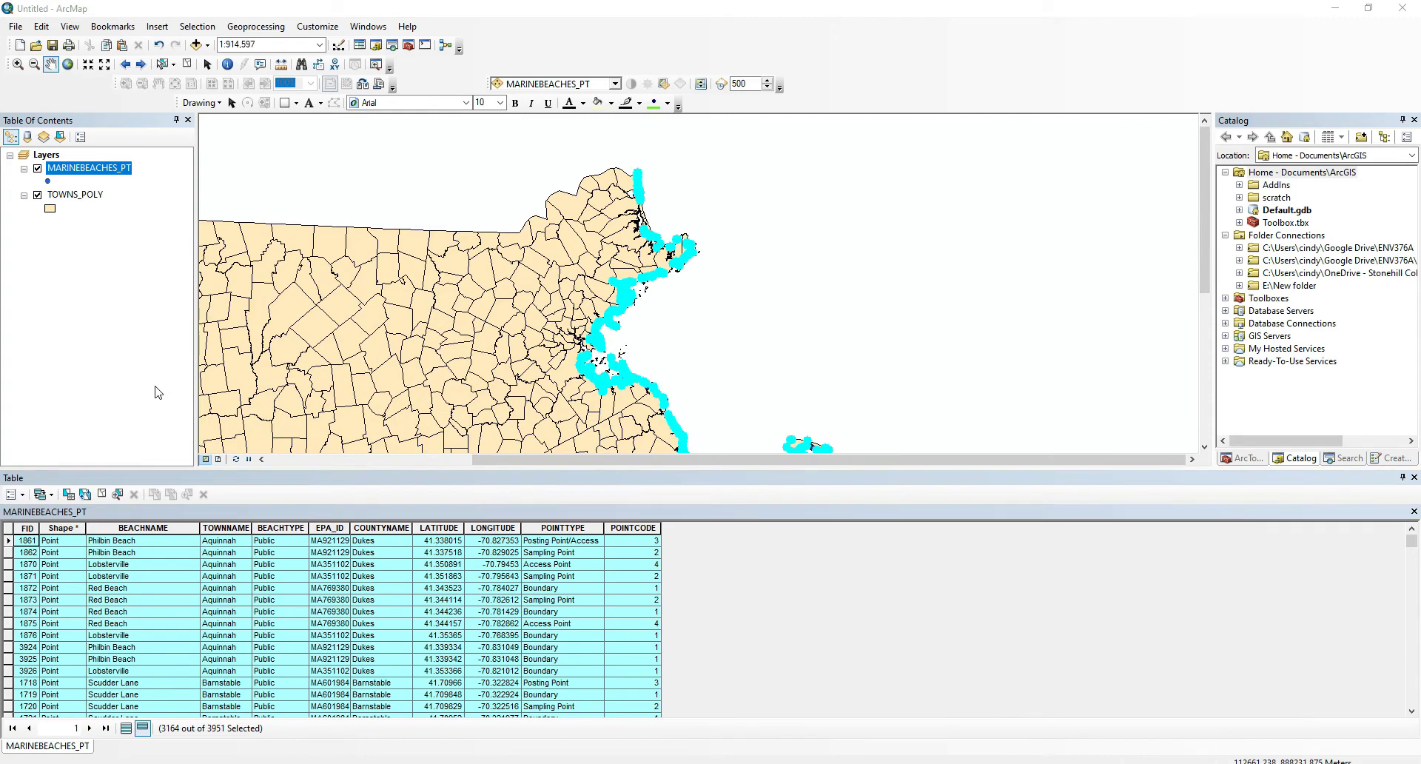
Clear the selected features and show all records in the MARINEBEACHES_PT table.
click(189, 67)
click(190, 67)
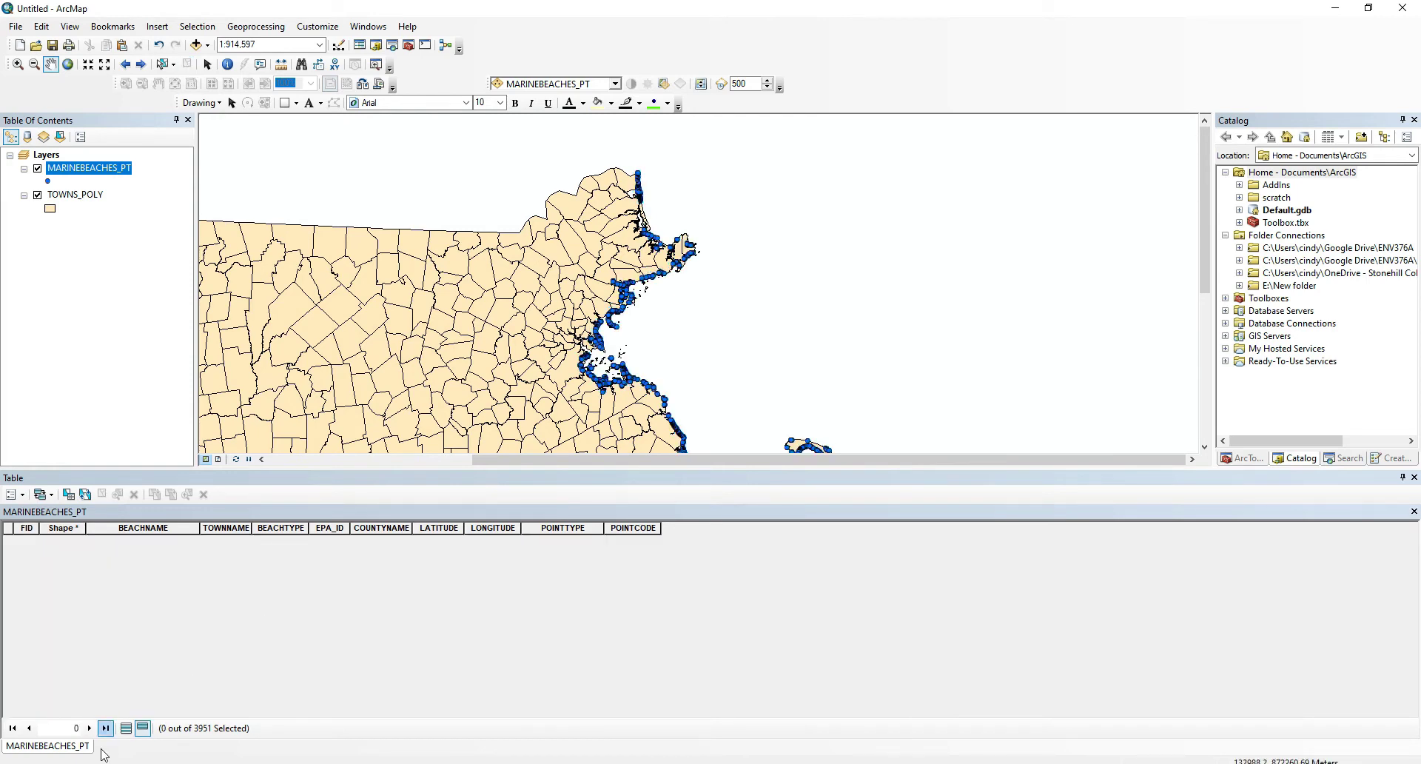
click(126, 727)
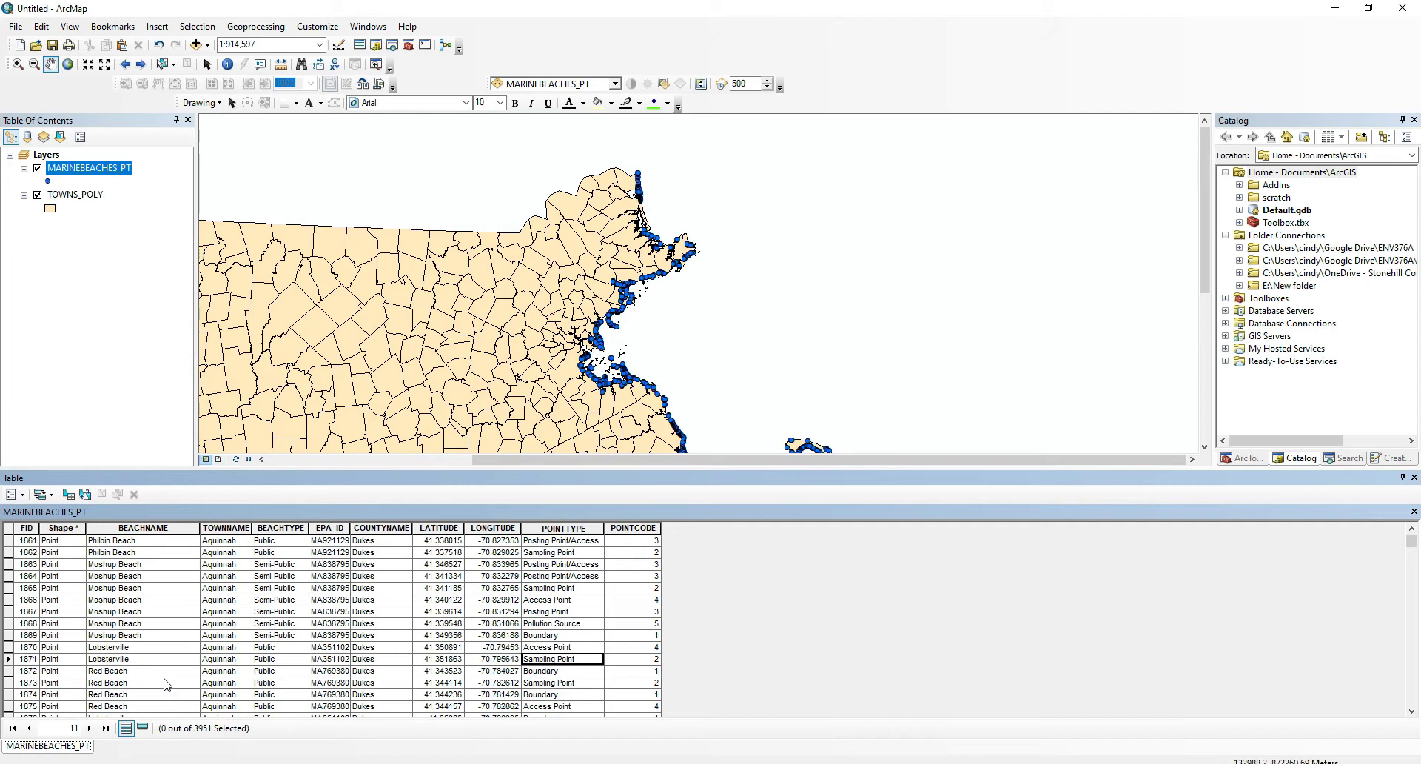
Inspect the BEACHTYPE and POINTTYPE columns in the MARINEBEACHES_PT attribute table.
click(166, 682)
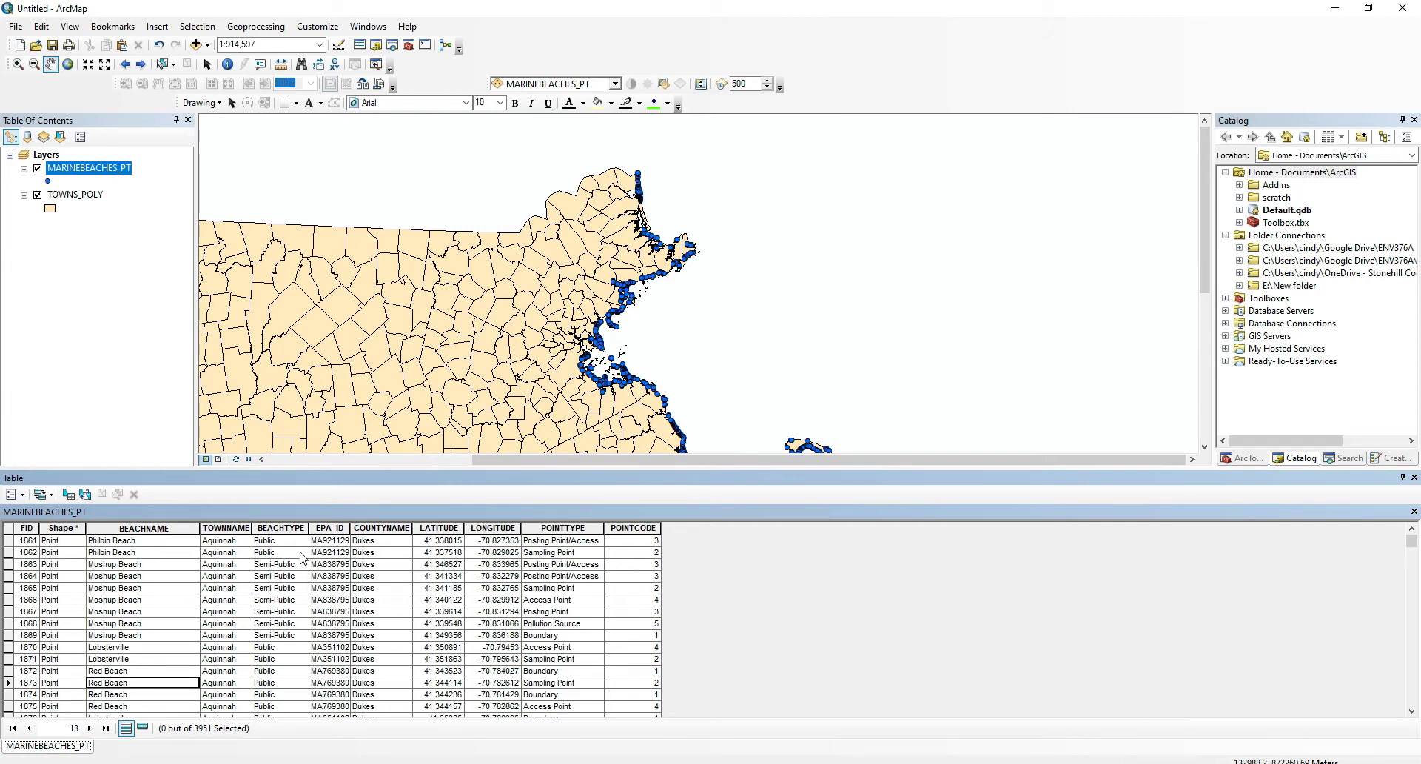
click(271, 525)
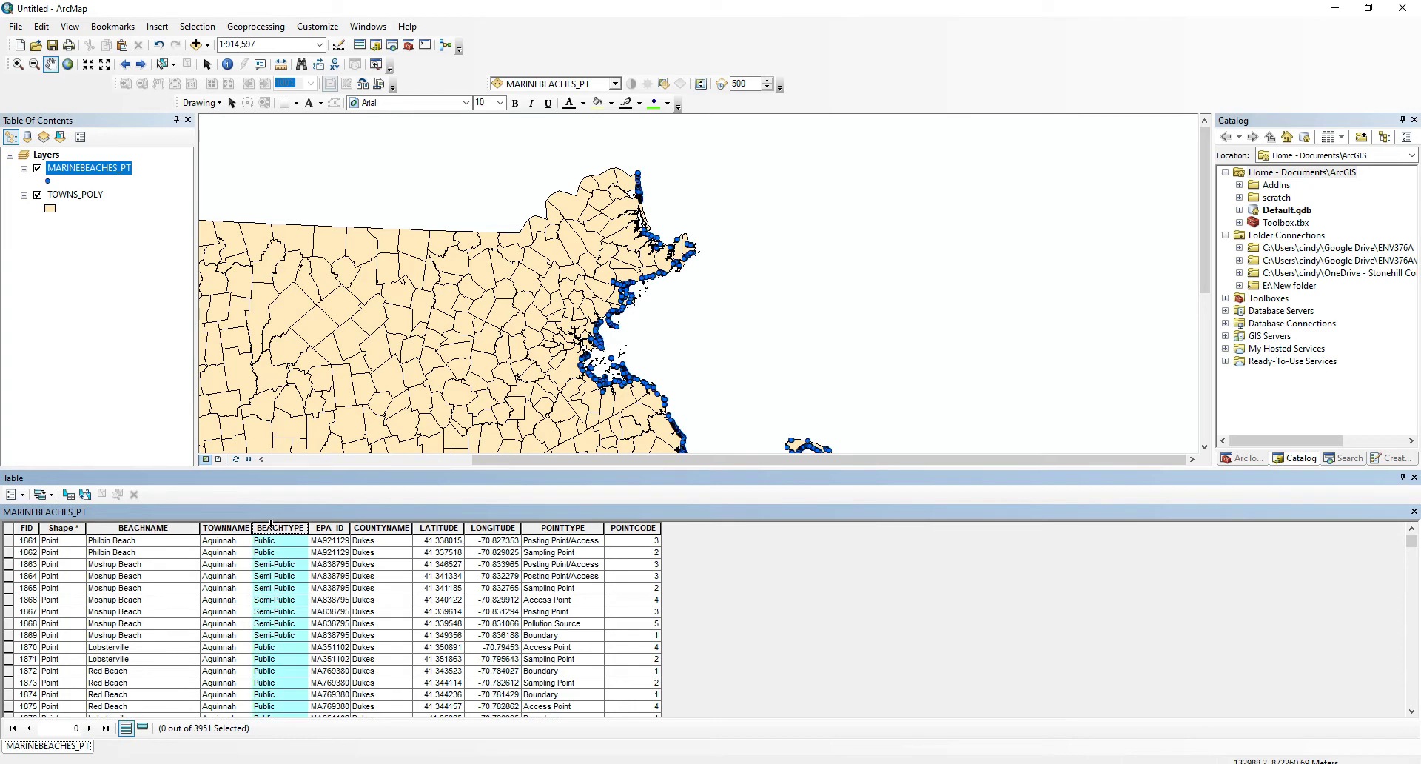
click(566, 528)
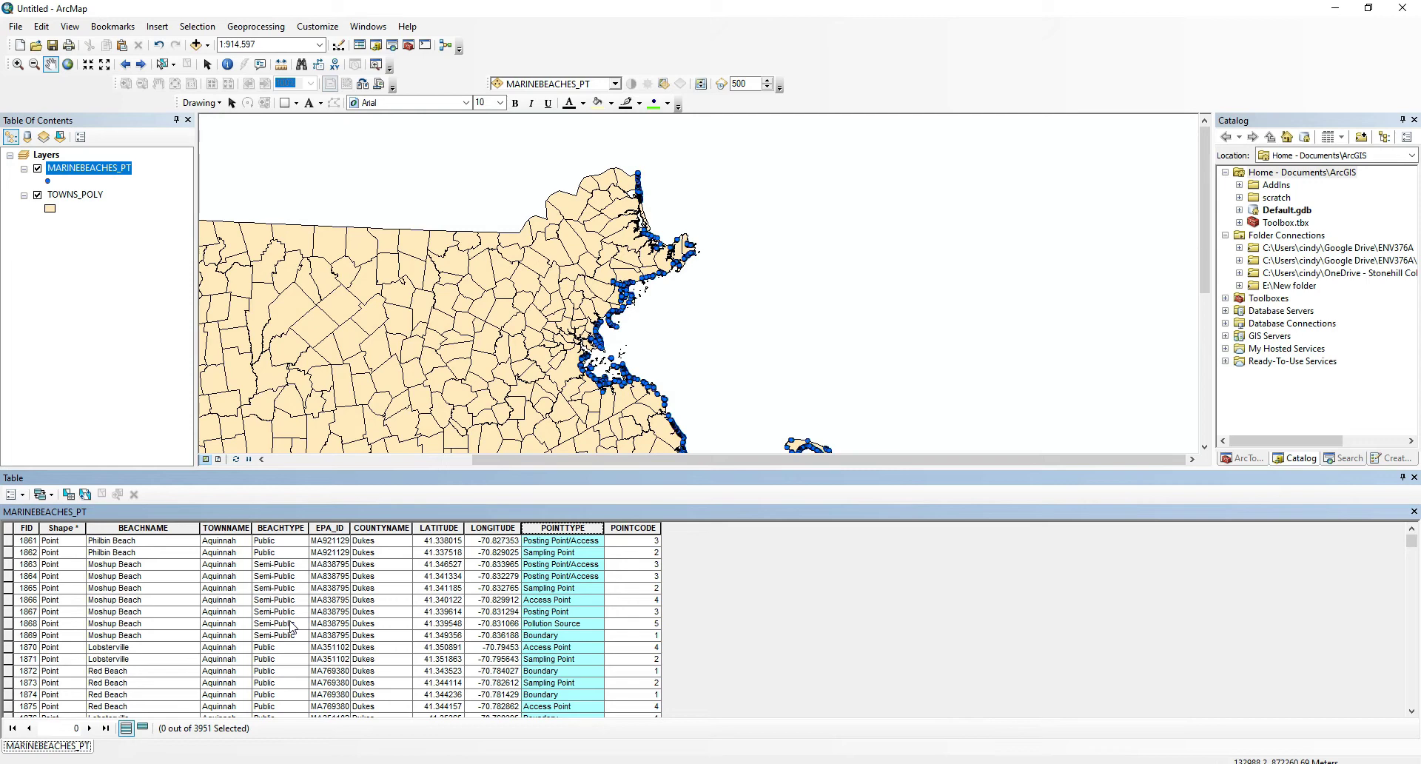
Open Select By Attributes for MARINEBEACHES_PT and delete the previous query expression.
click(539, 566)
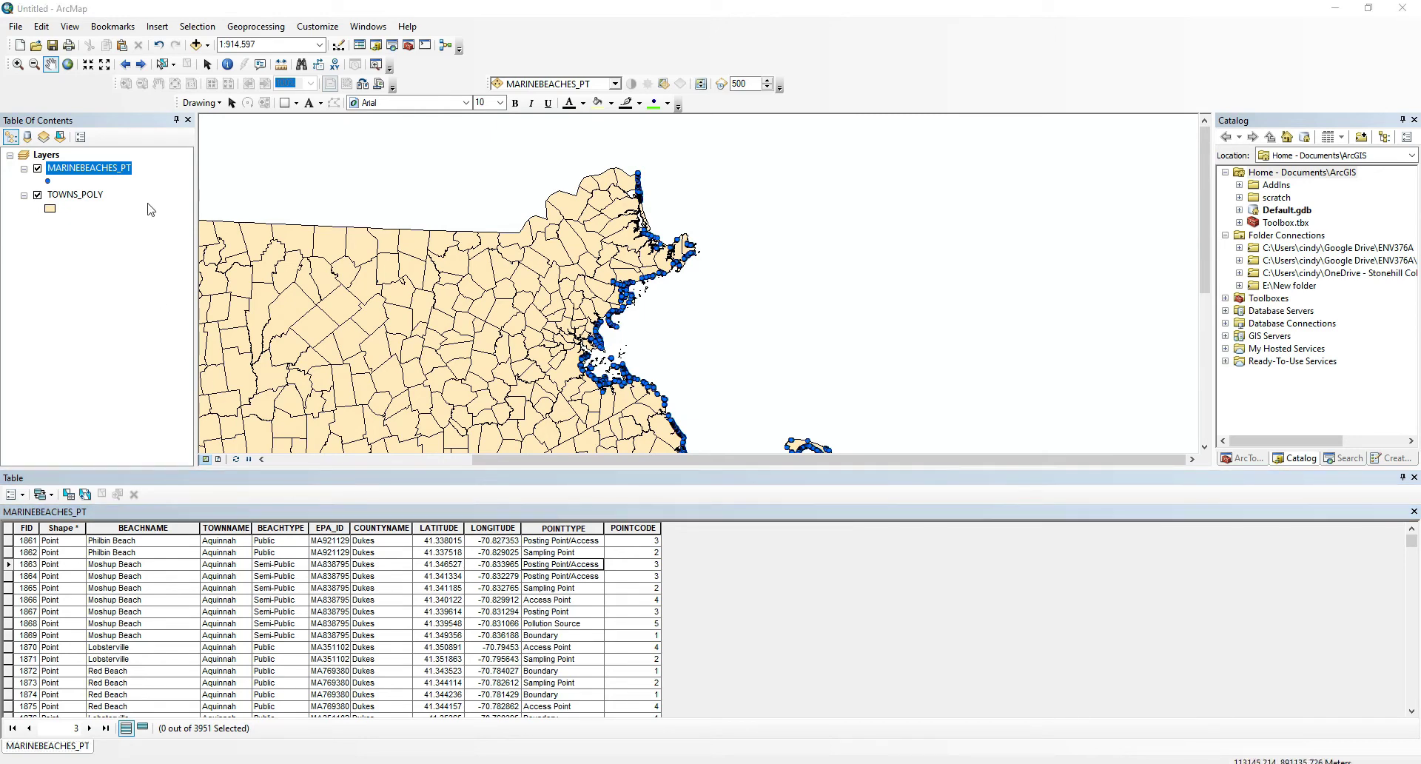
click(199, 26)
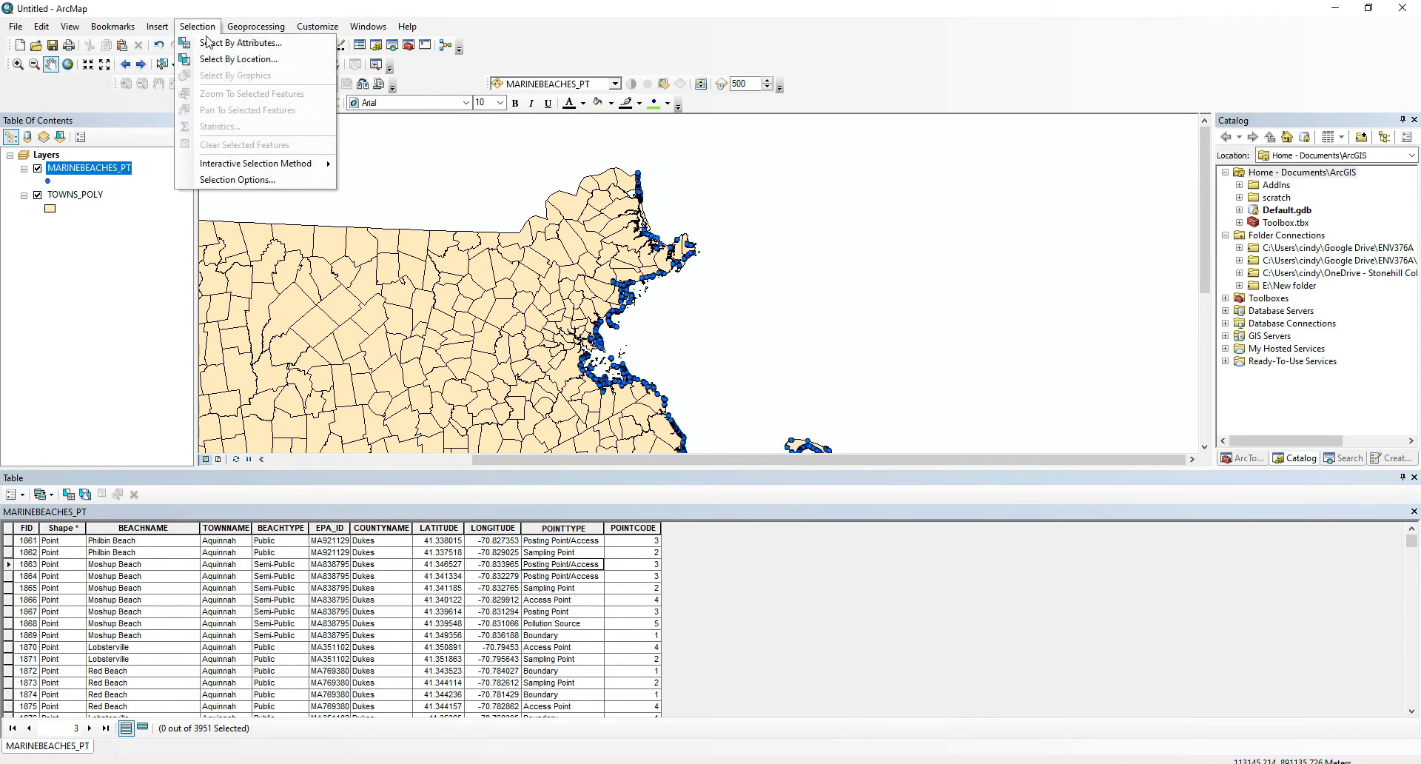
click(222, 38)
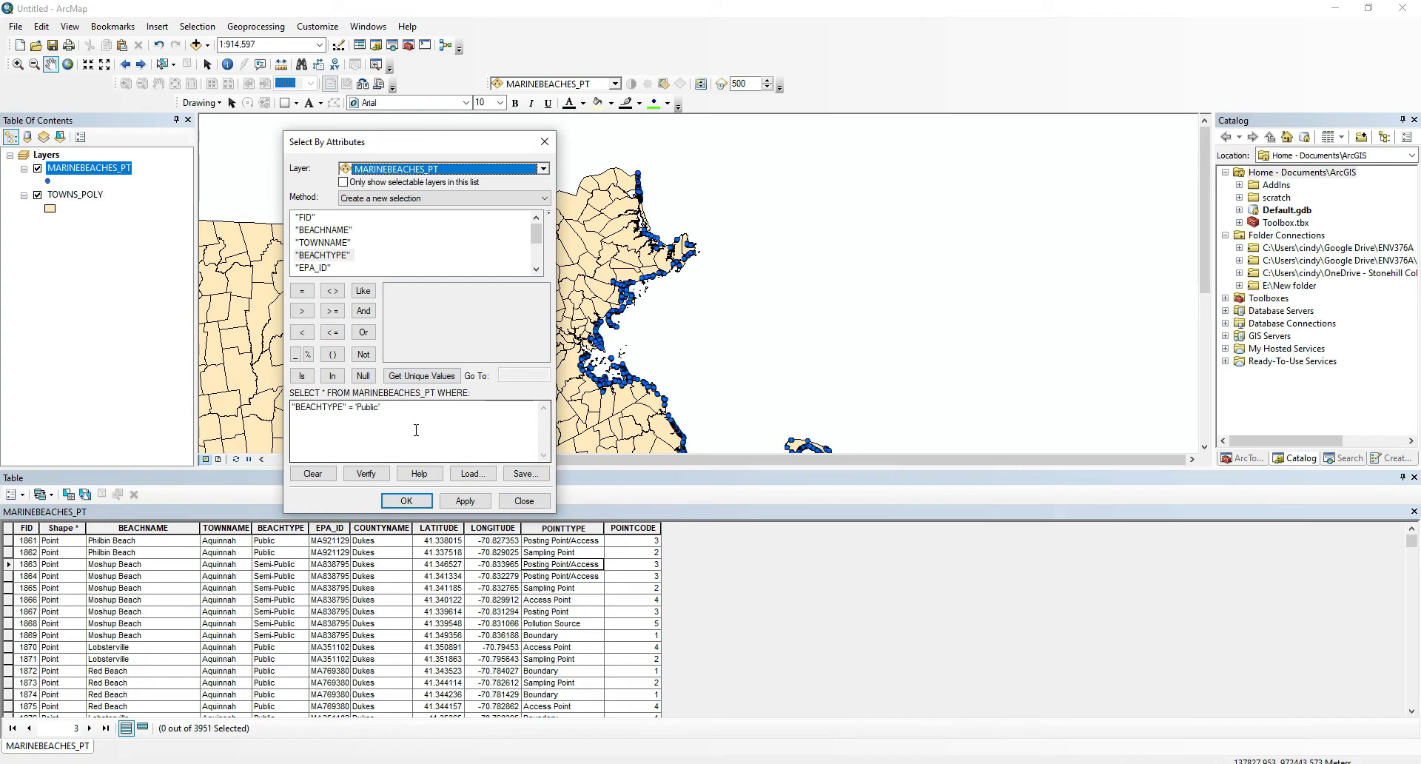
drag(415, 430, 133, 480)
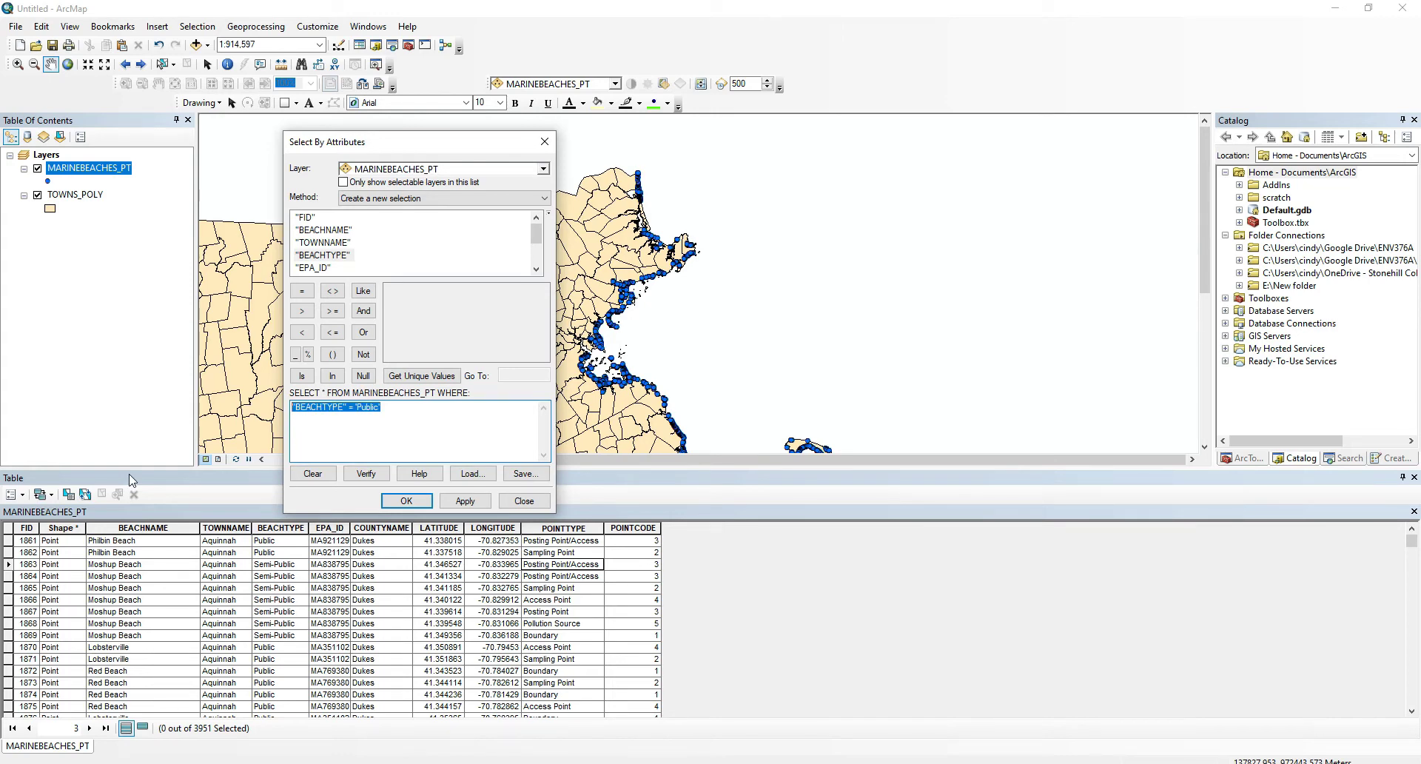
key(Delete)
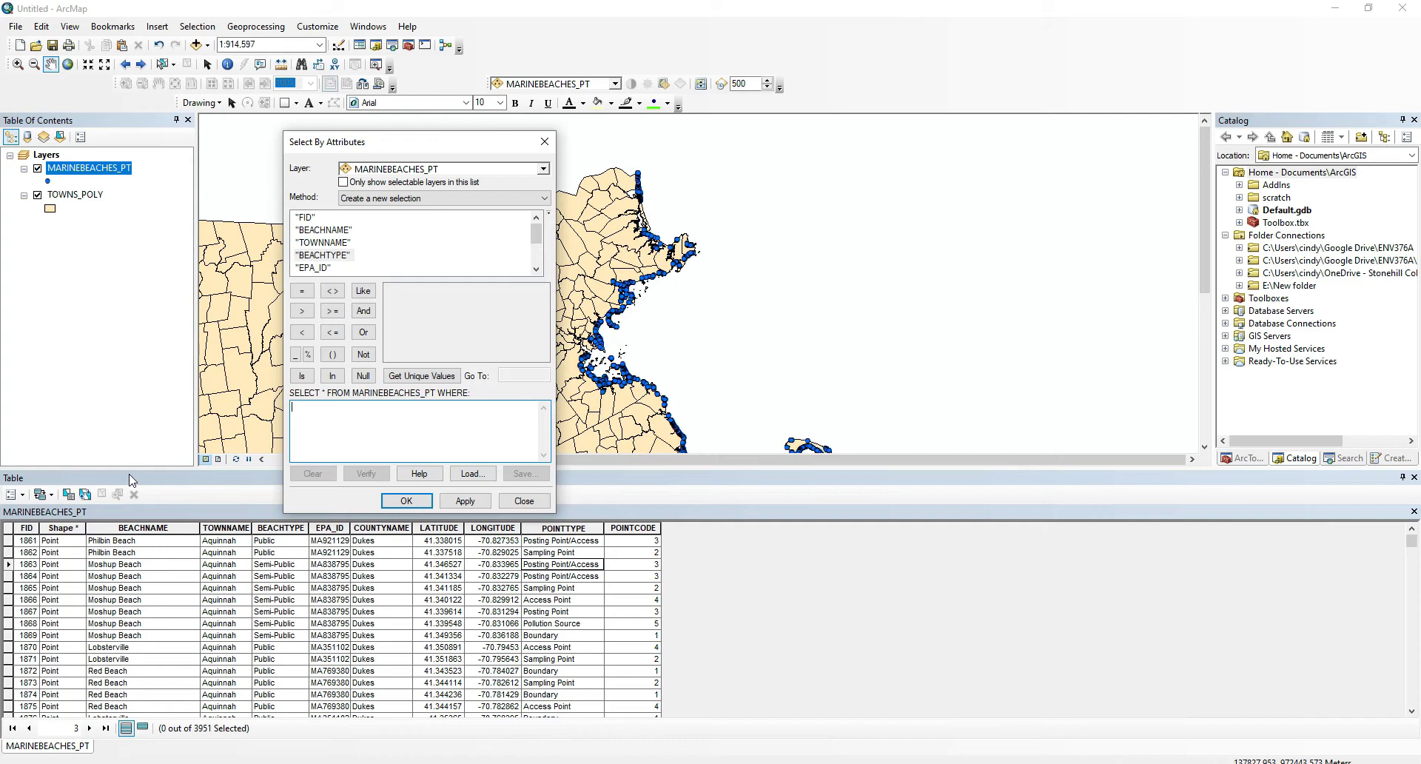
Build the query expression "BEACHTYPE" = 'Public' from the layer's fields and unique values.
click(315, 255)
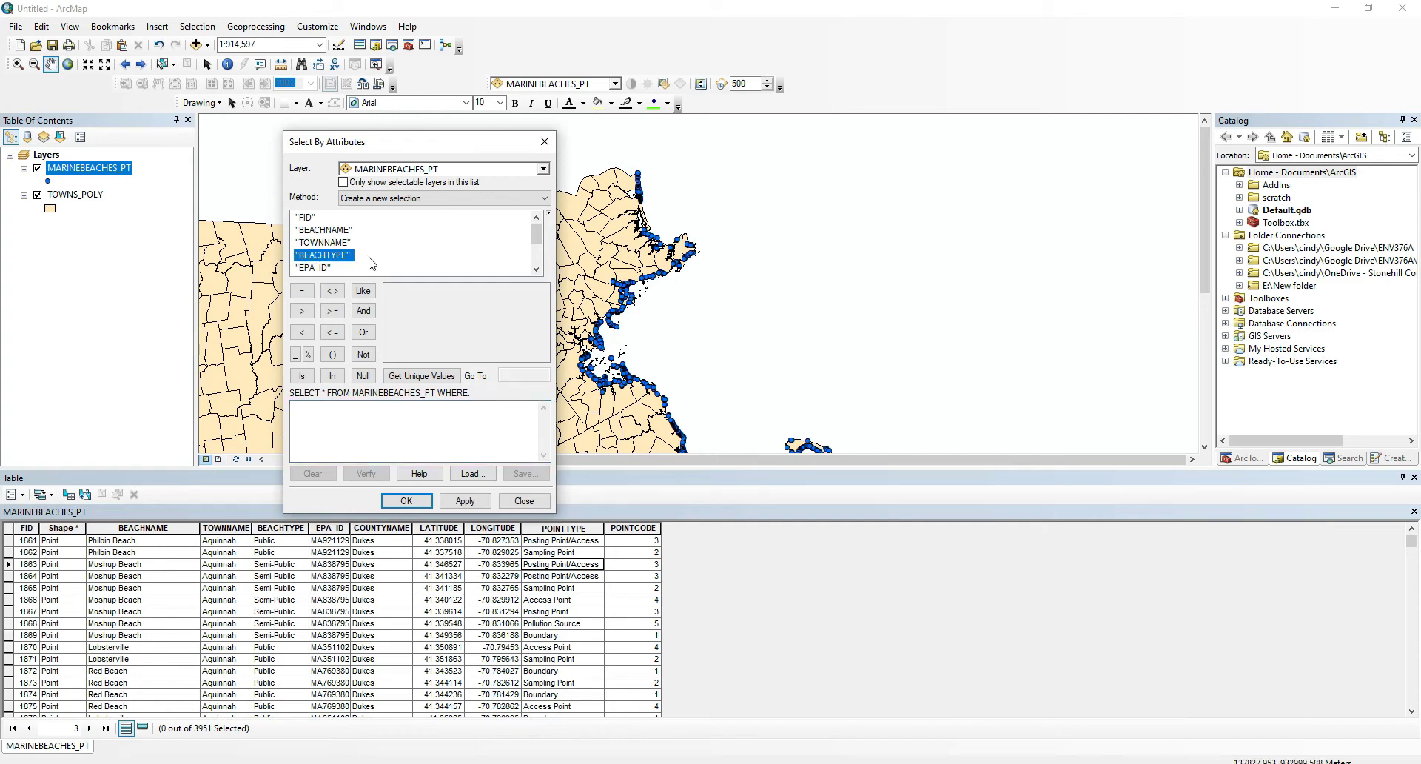
double_click(356, 257)
click(302, 291)
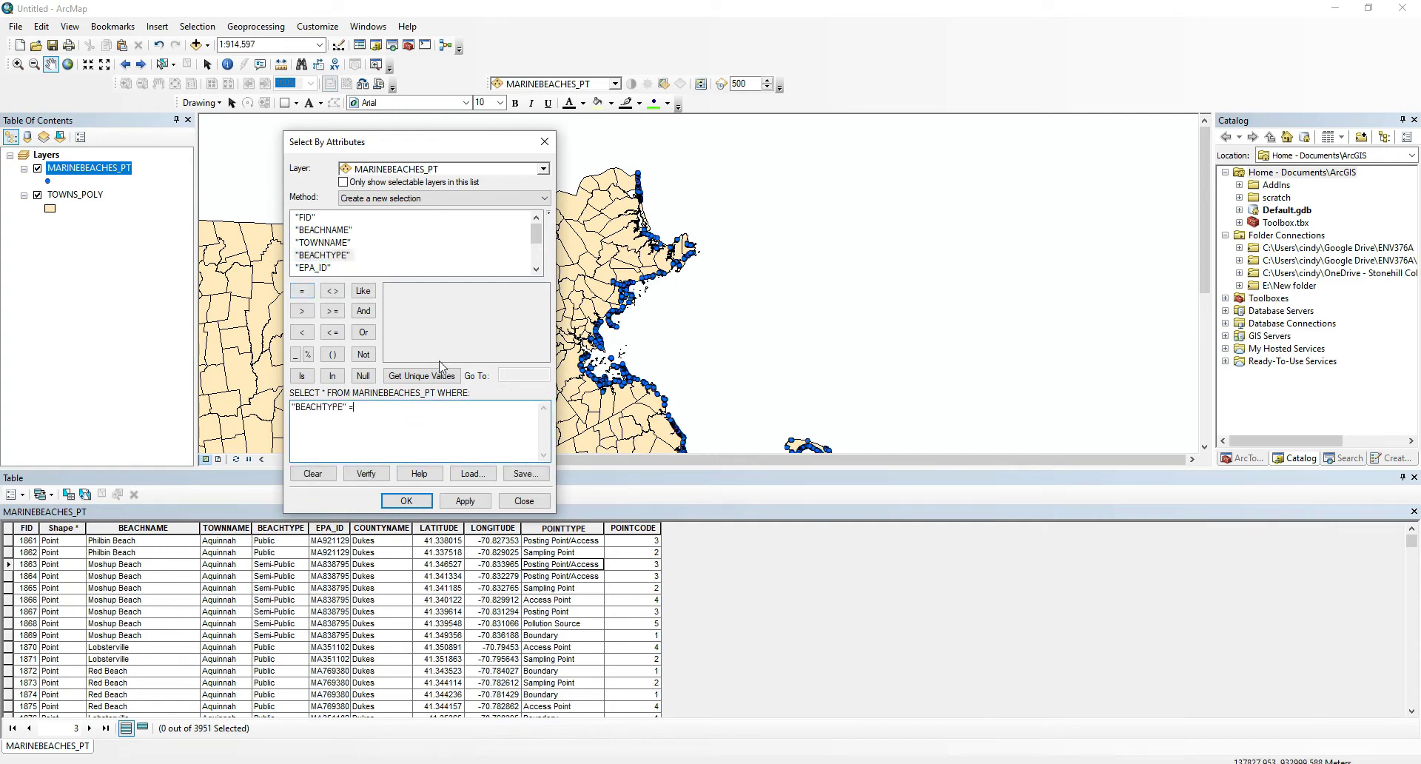
click(435, 376)
click(402, 290)
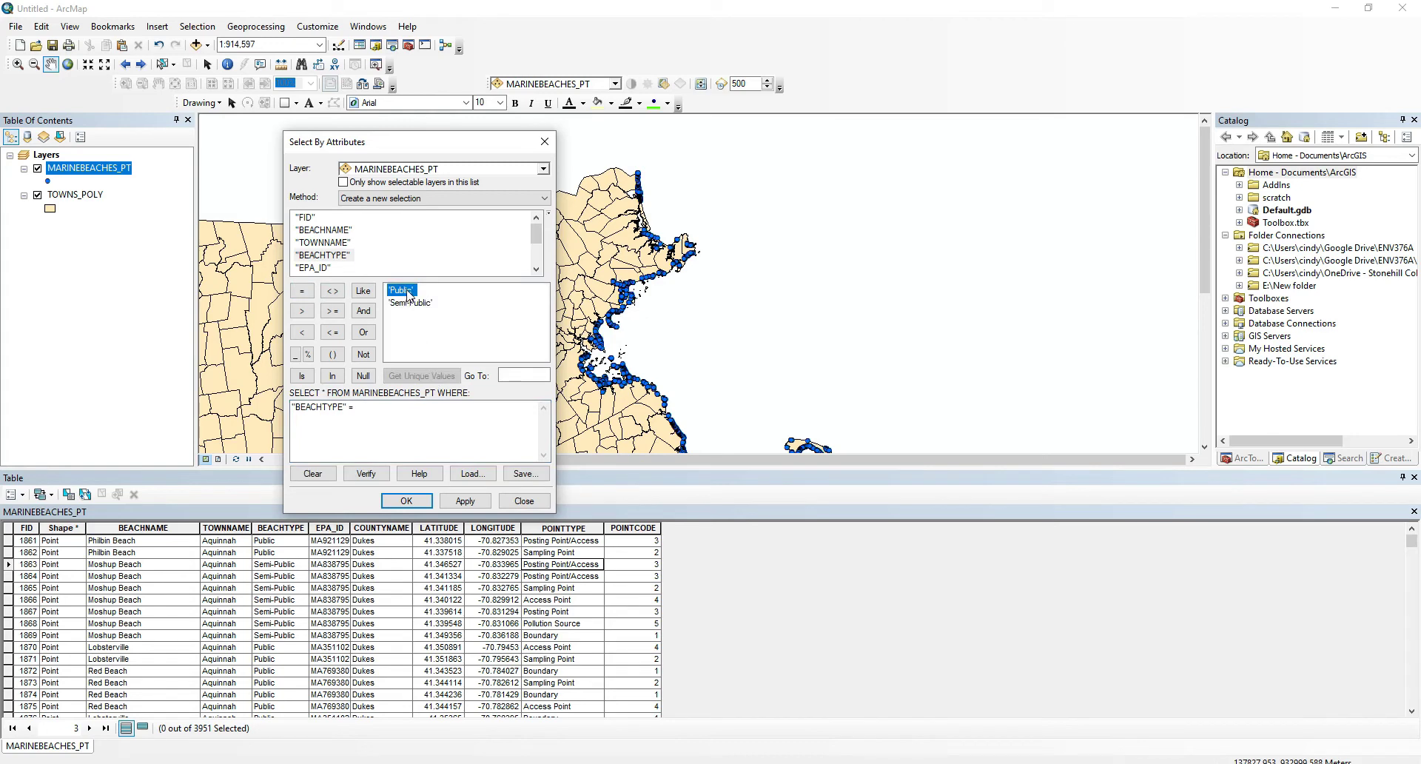
double_click(406, 292)
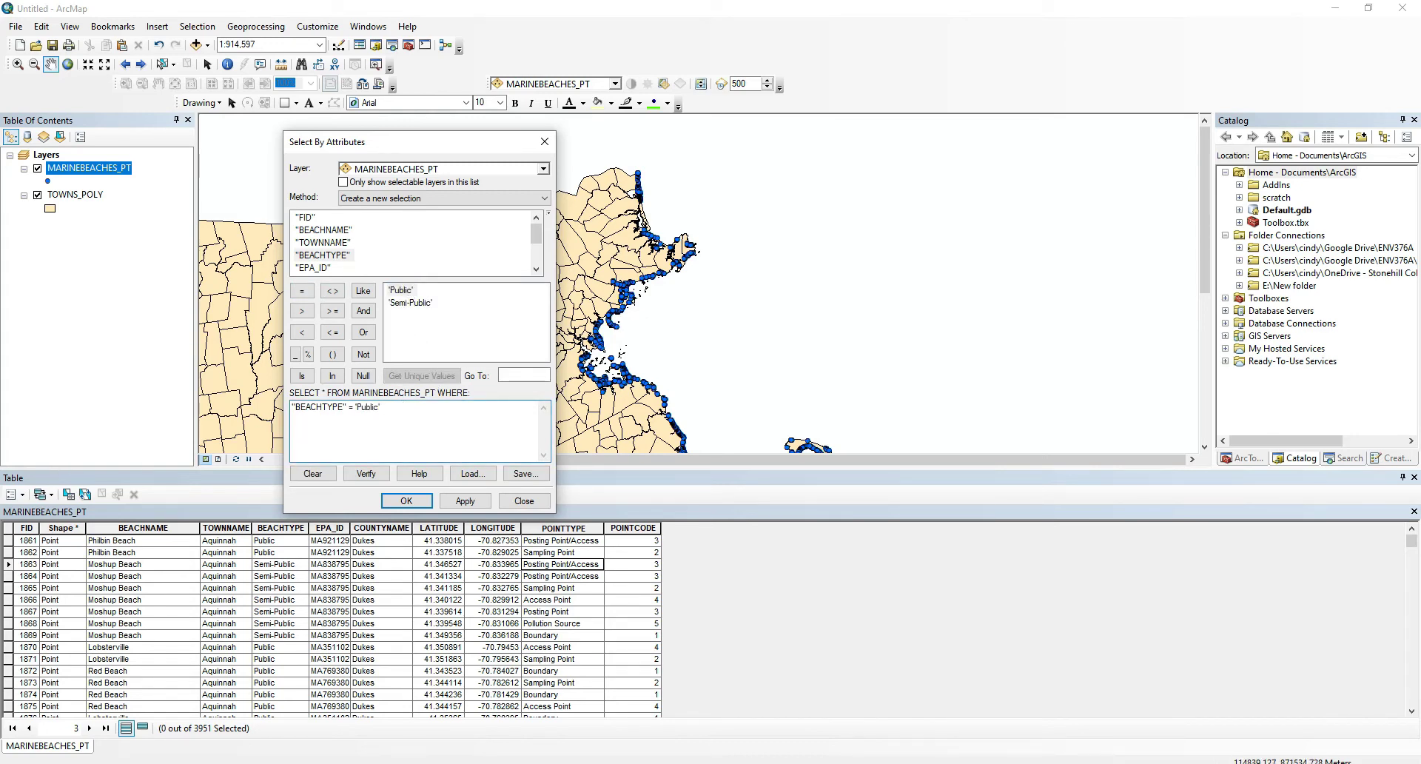
click(495, 474)
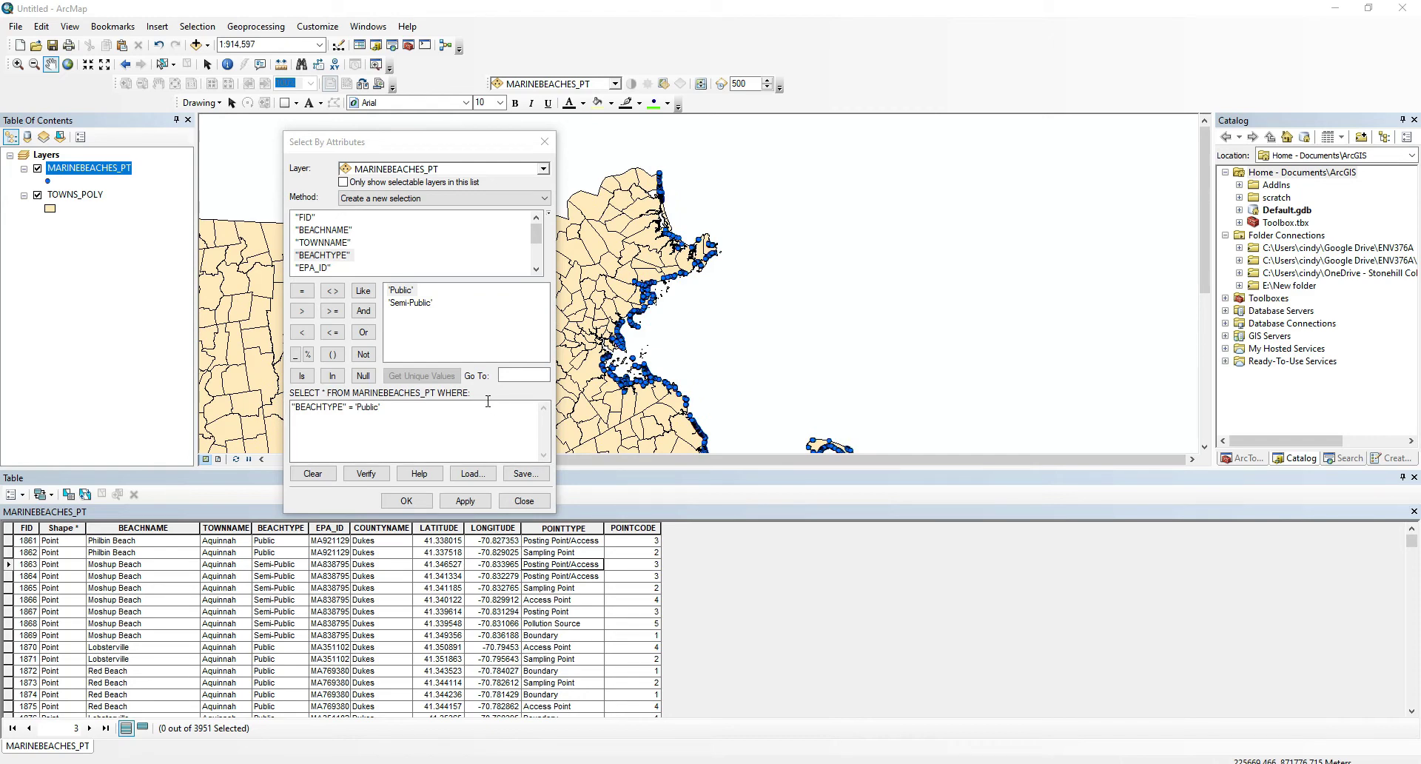
Extend the query after 'Public' with the OR operator and the start of a second condition, "POINTTYPE" =.
click(316, 457)
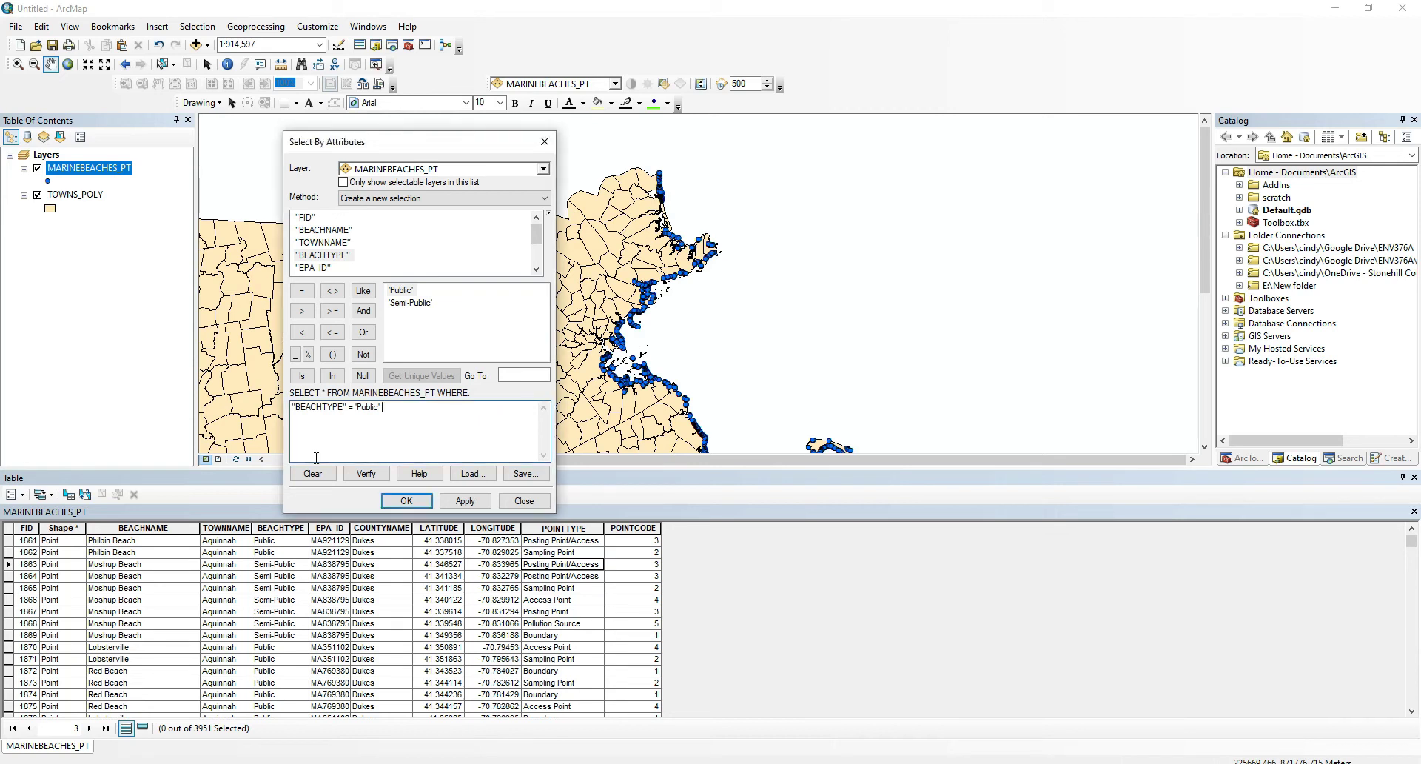
click(376, 338)
scroll(330, 266, down, 1)
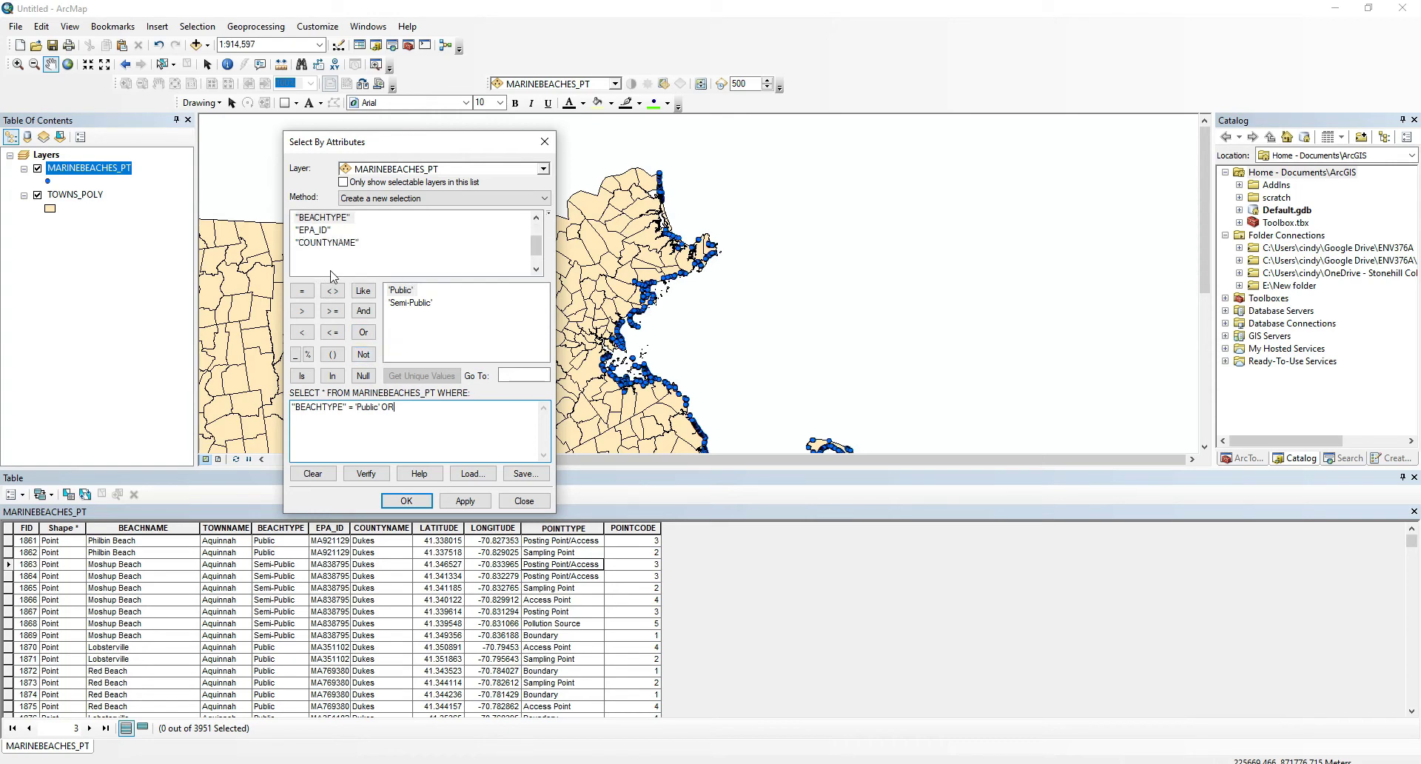
click(578, 530)
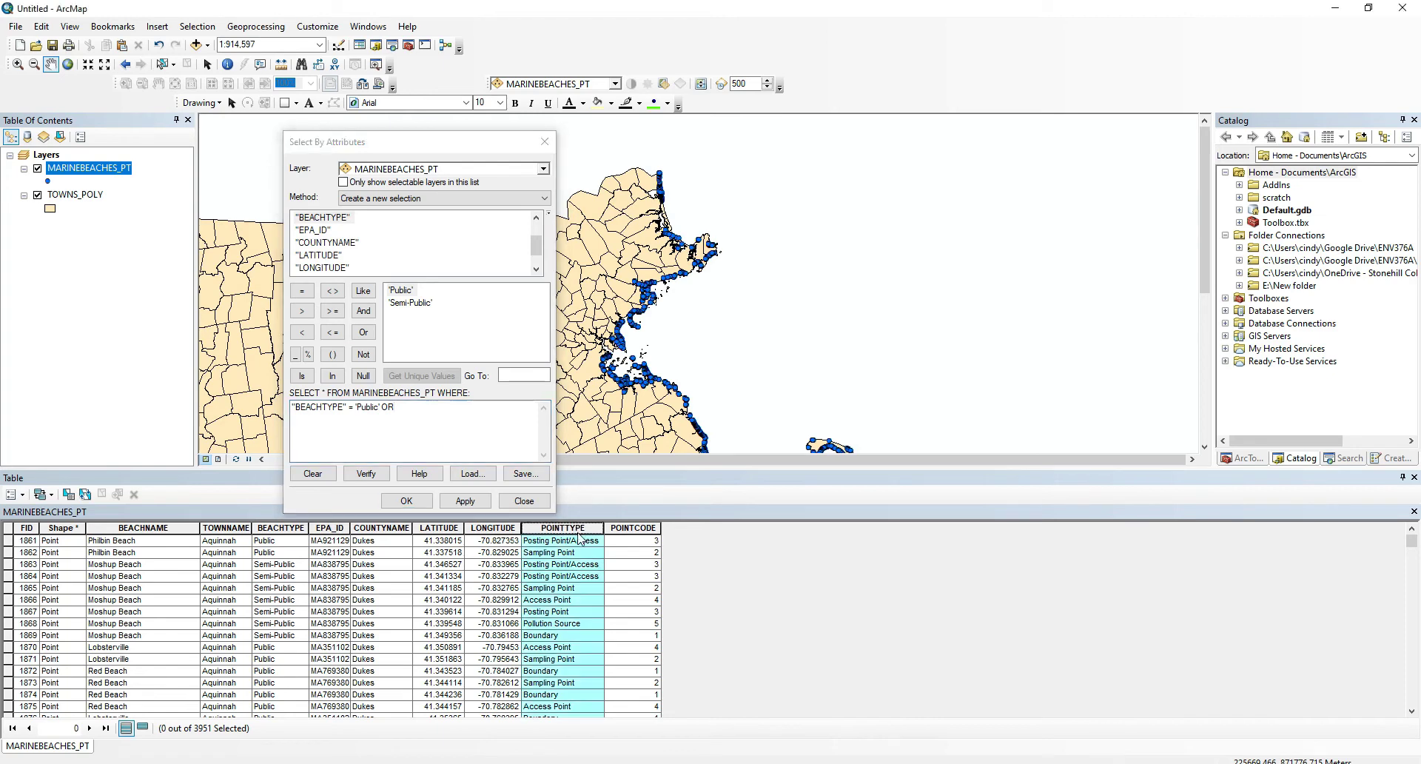
click(575, 588)
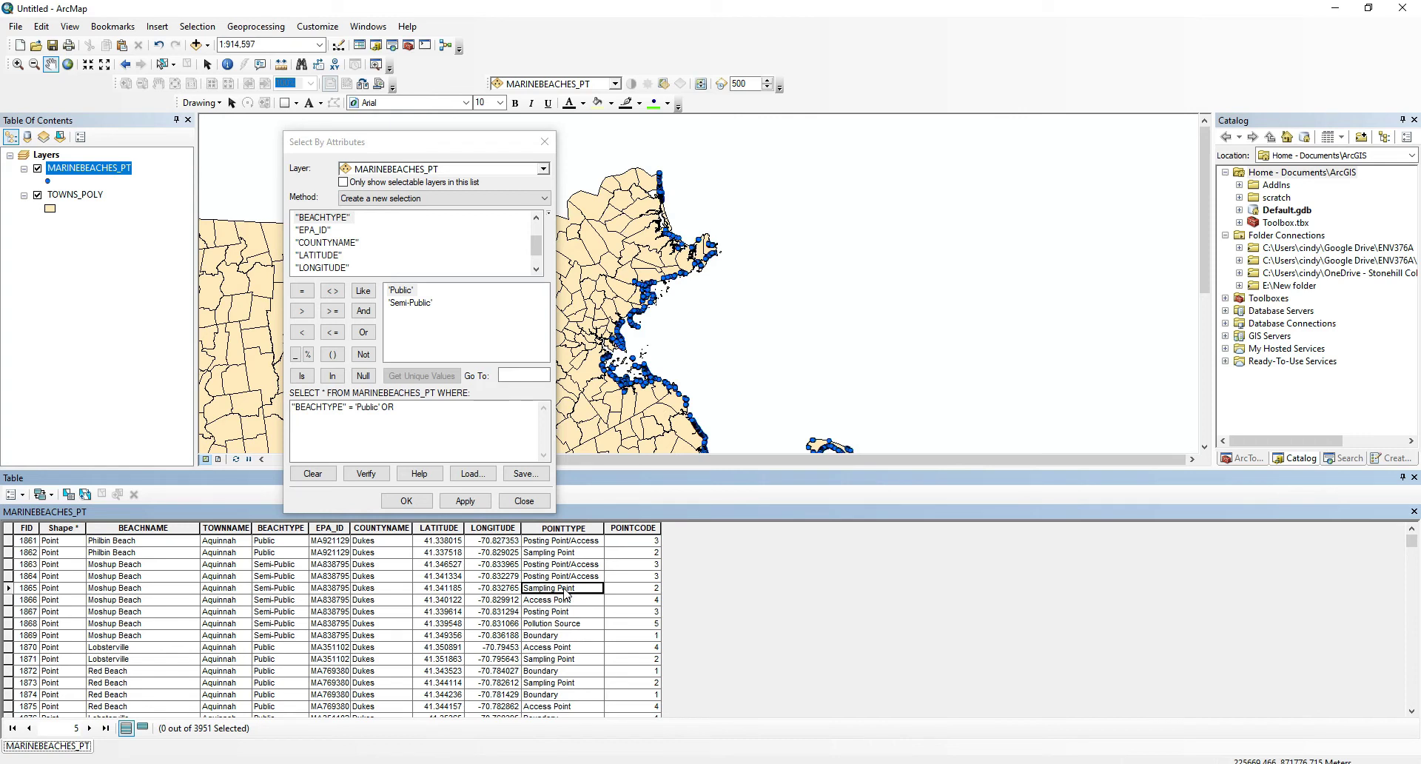
click(377, 279)
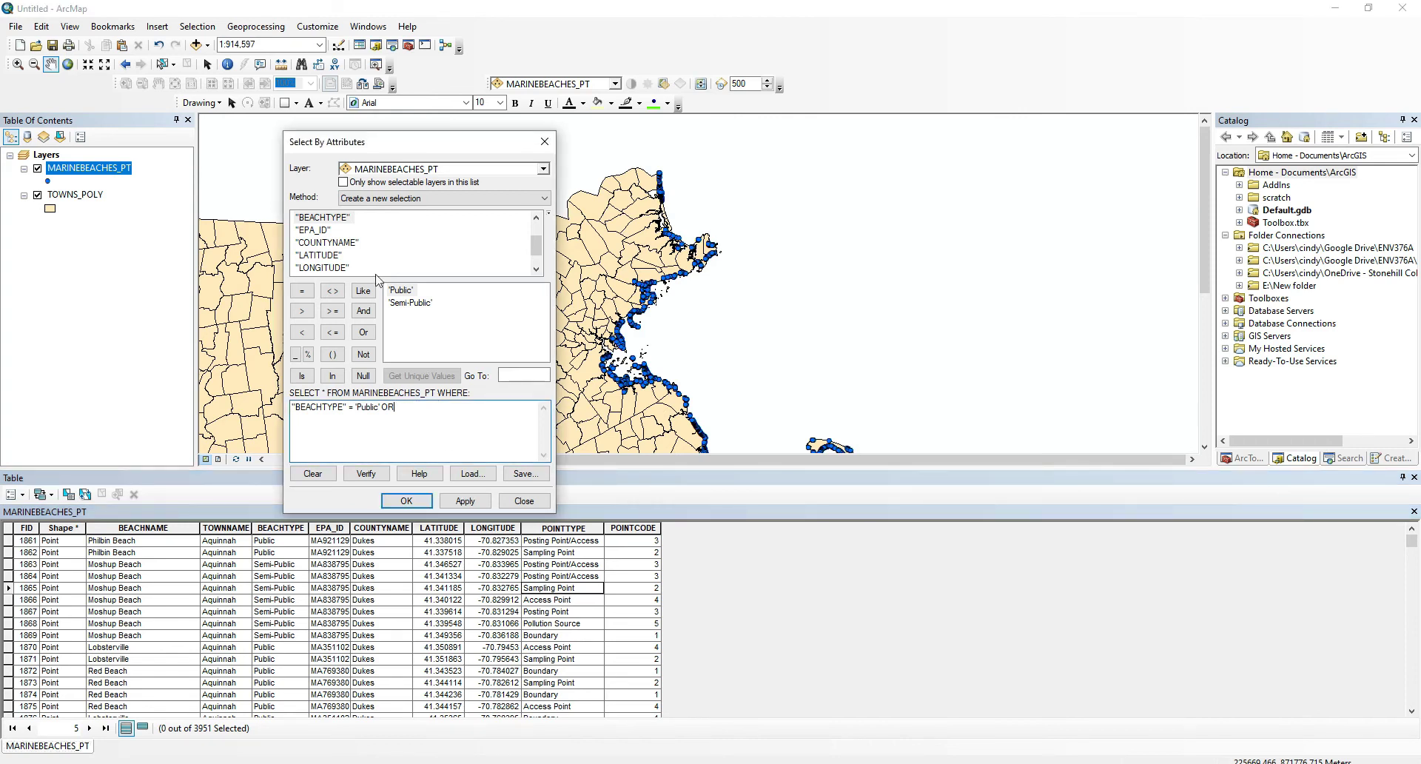
scroll(326, 261, down, 1)
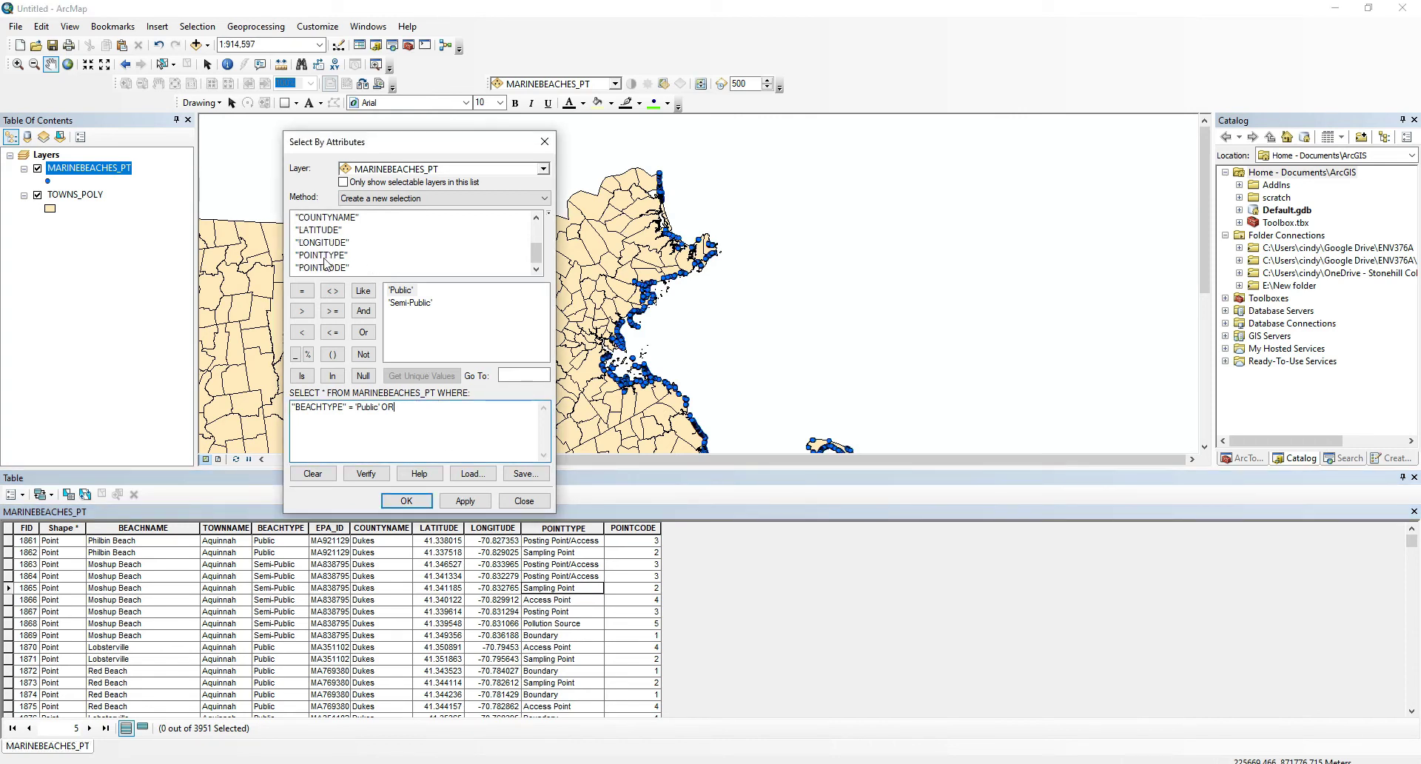
click(324, 256)
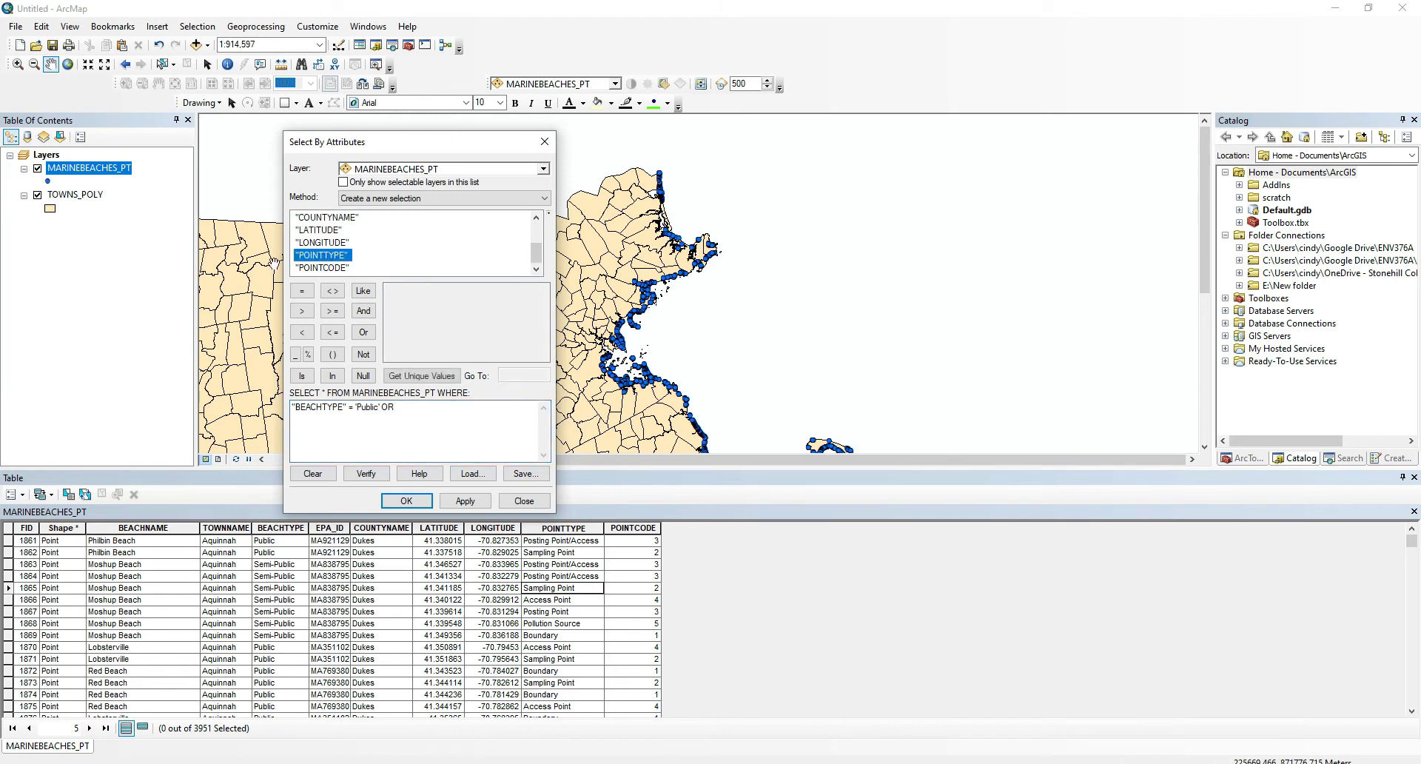
double_click(309, 258)
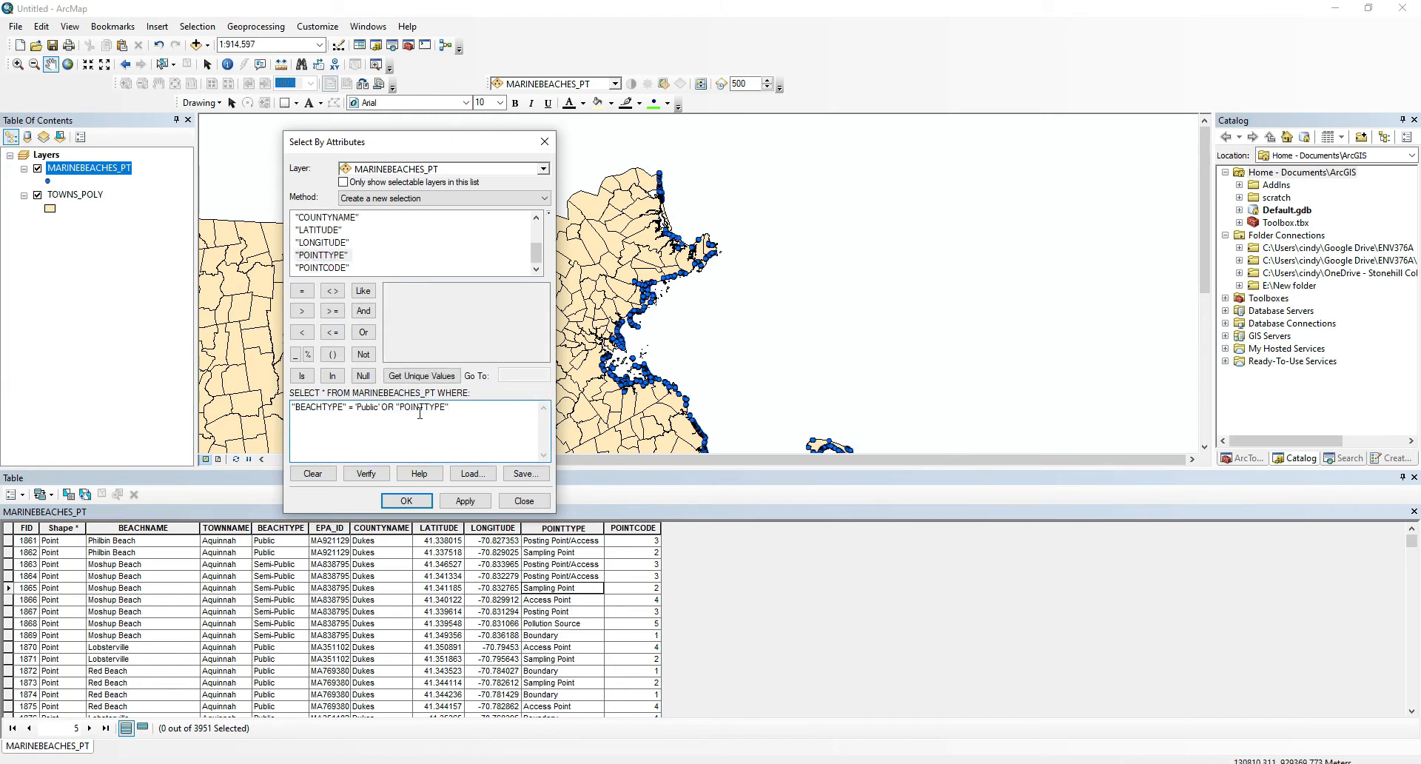
click(302, 290)
List the unique POINTTYPE values, find "samp", and add 'Sampling Point' as the second condition's value.
click(431, 380)
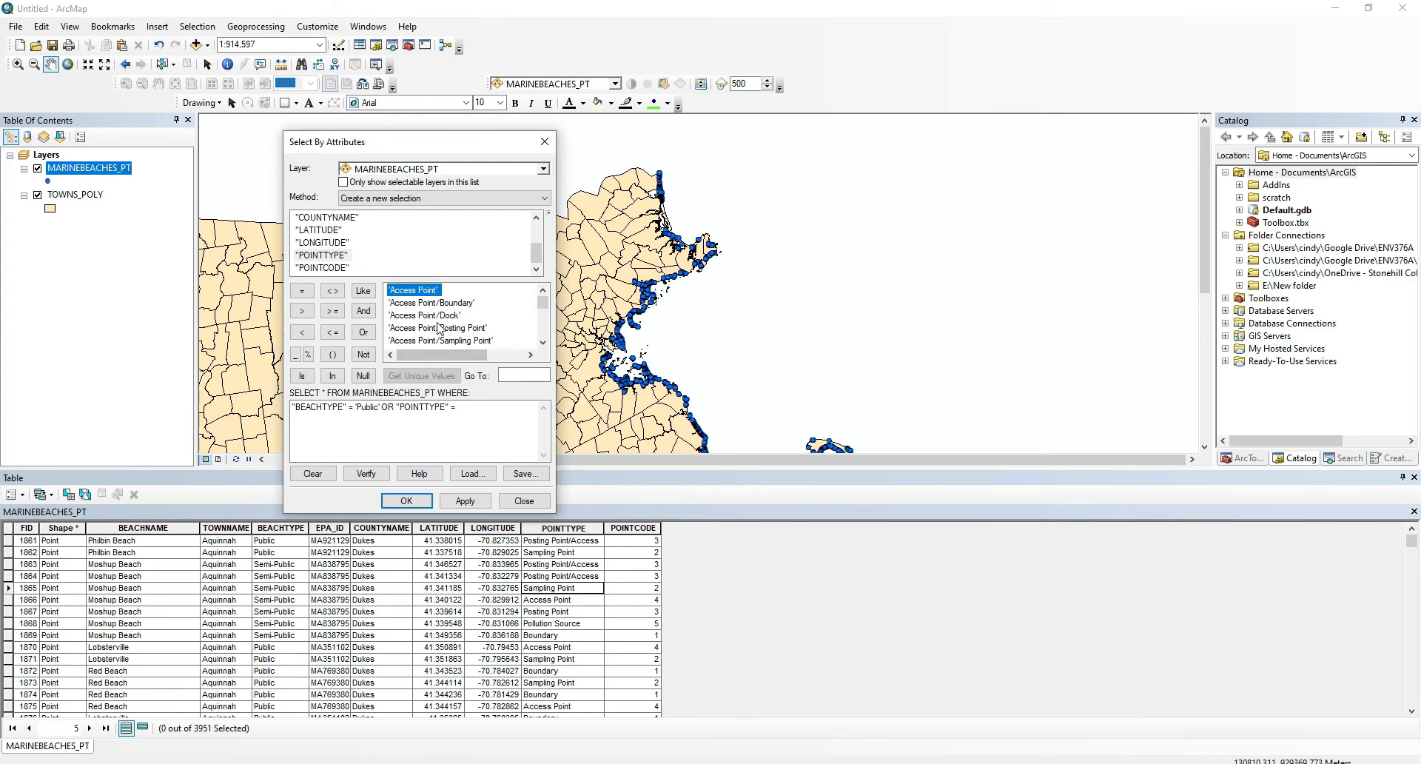
scroll(439, 327, down, 6)
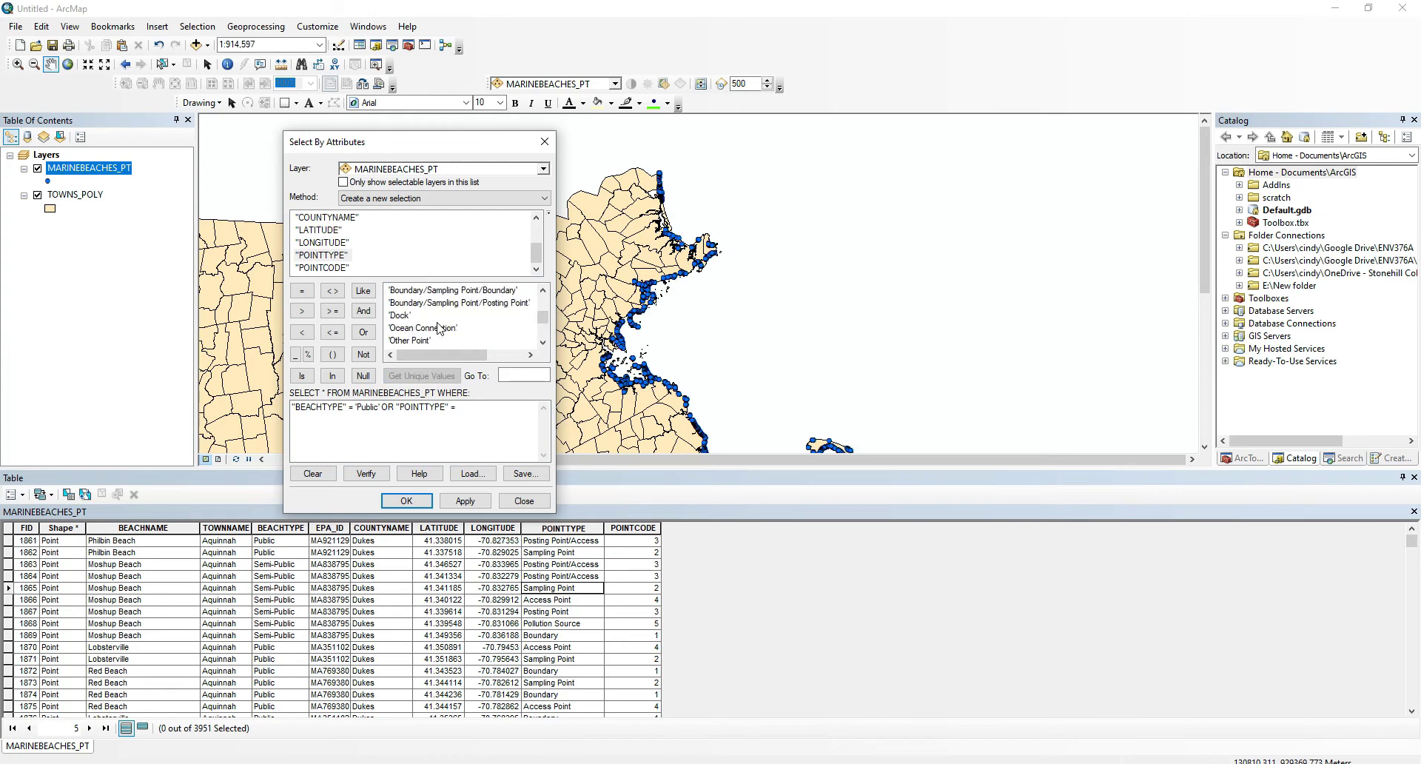
scroll(438, 328, down, 2)
scroll(439, 328, up, 4)
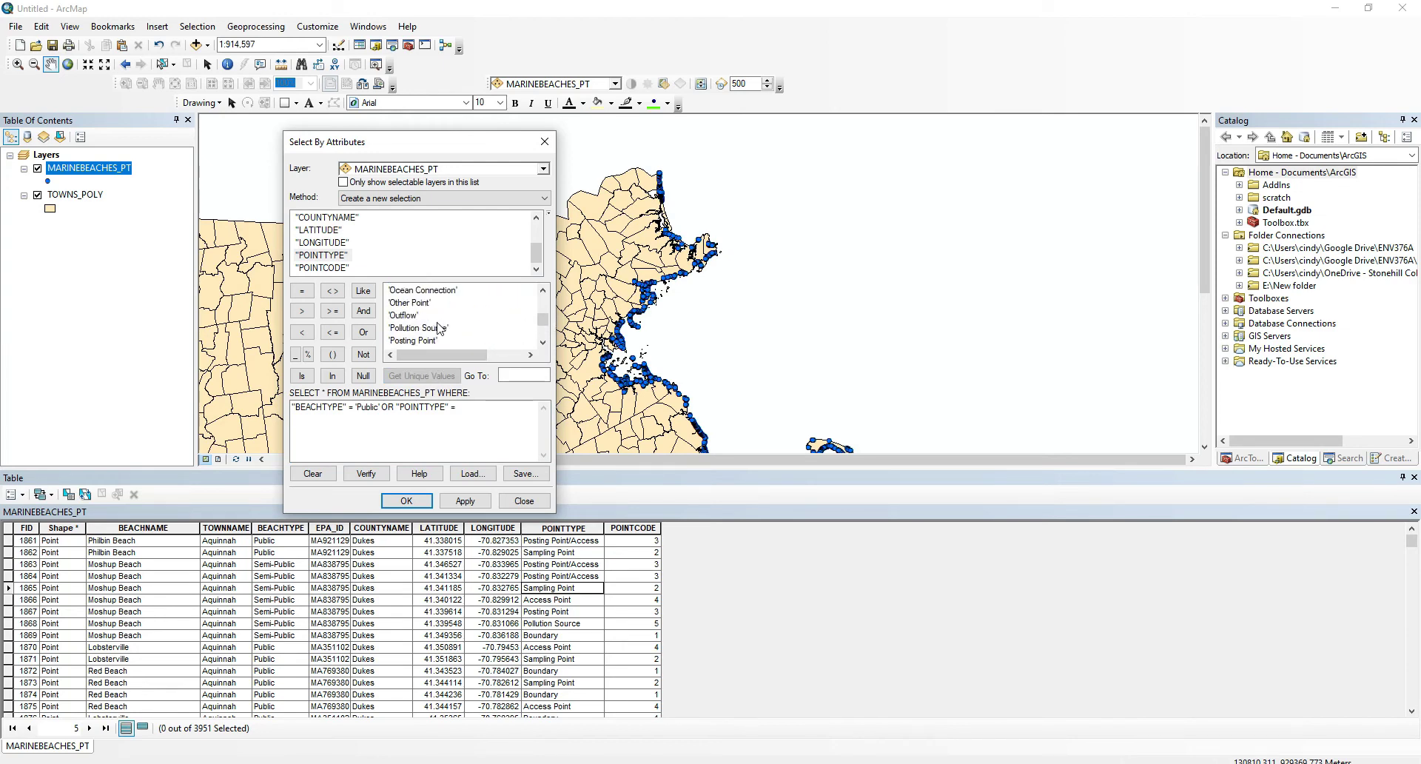
scroll(444, 329, down, 3)
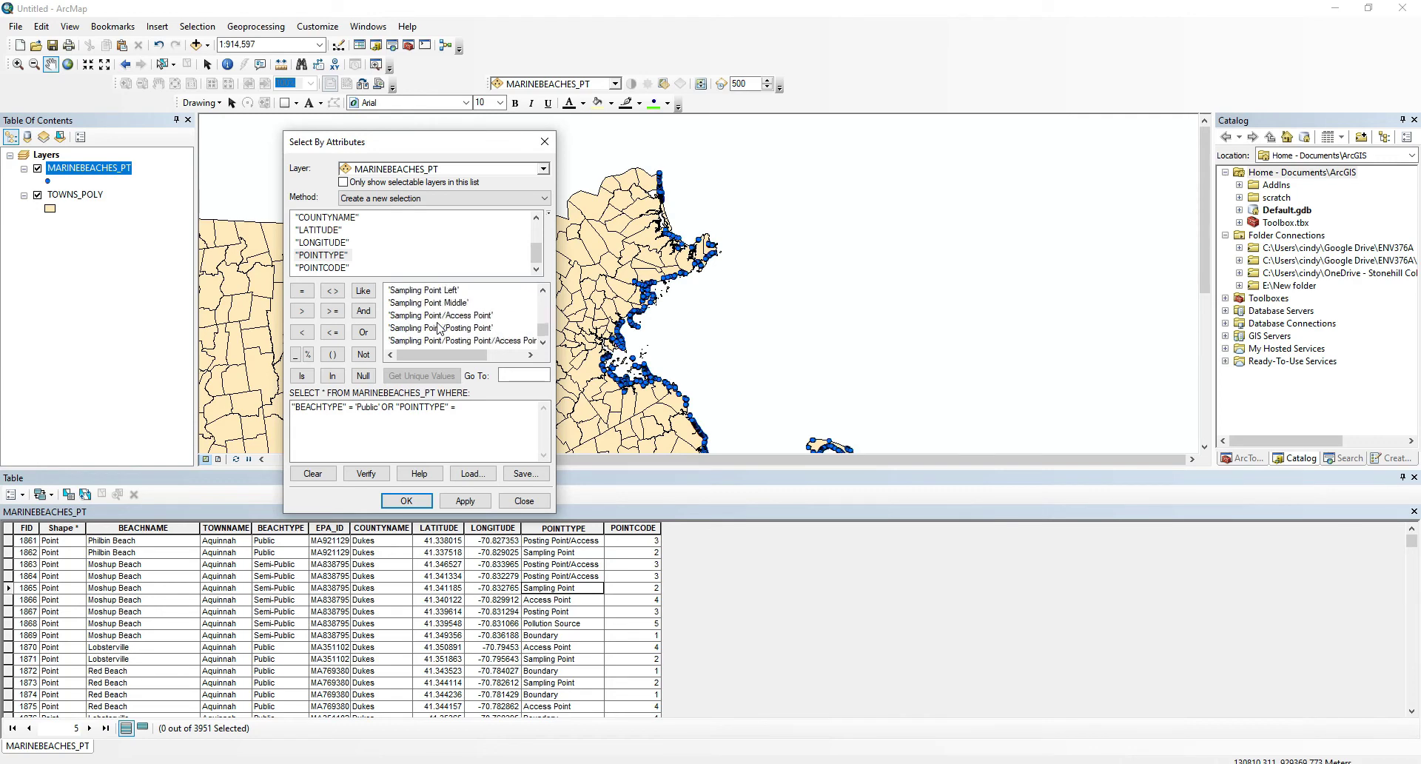
scroll(478, 348, up, 3)
click(537, 375)
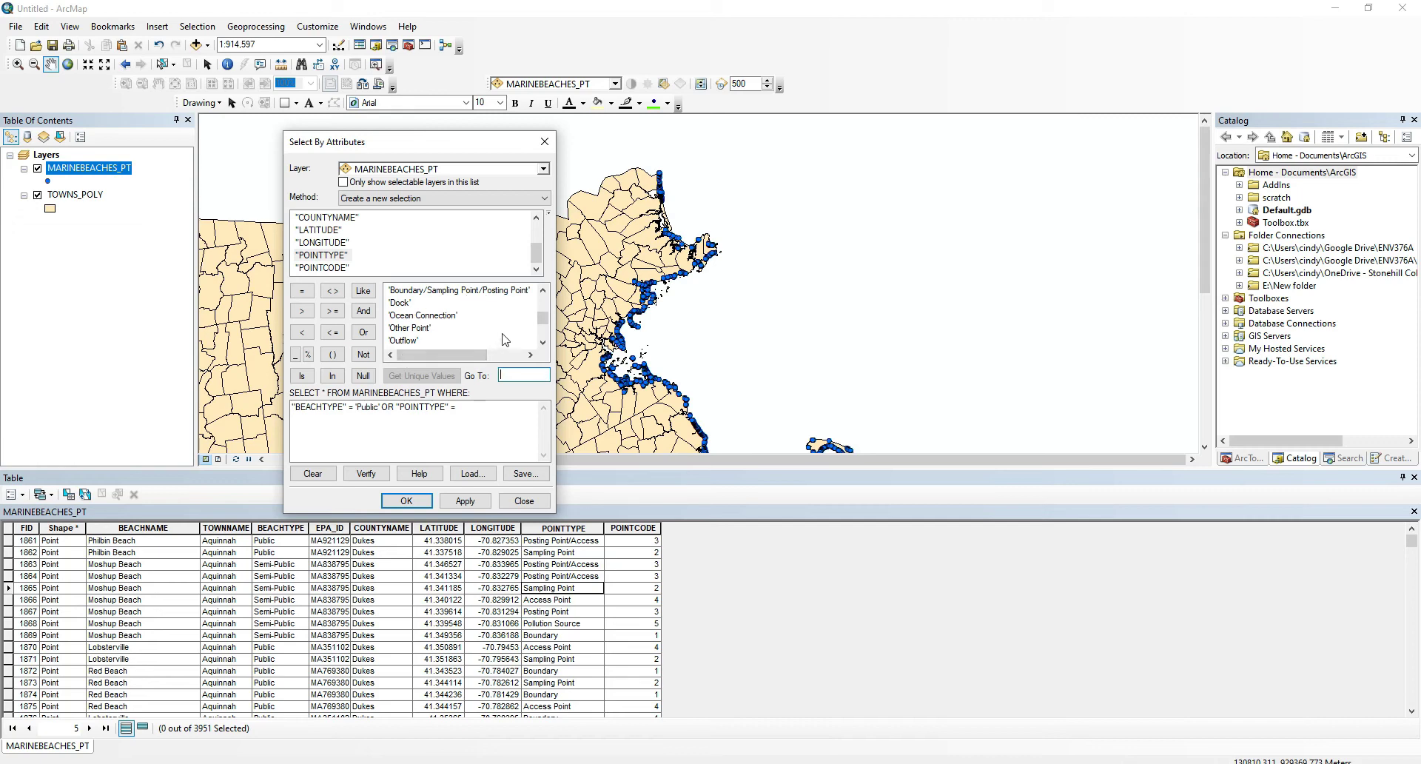
text(samp)
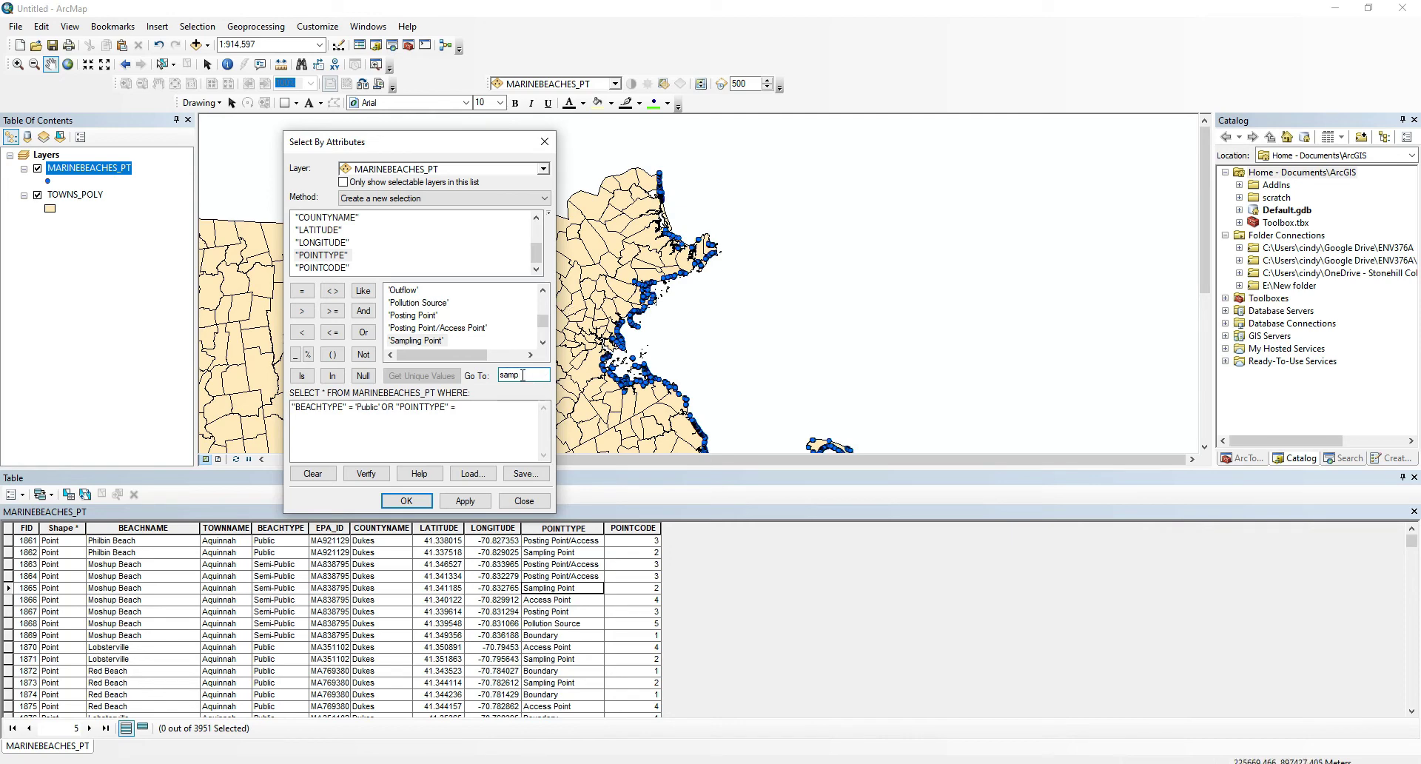
click(430, 342)
double_click(430, 342)
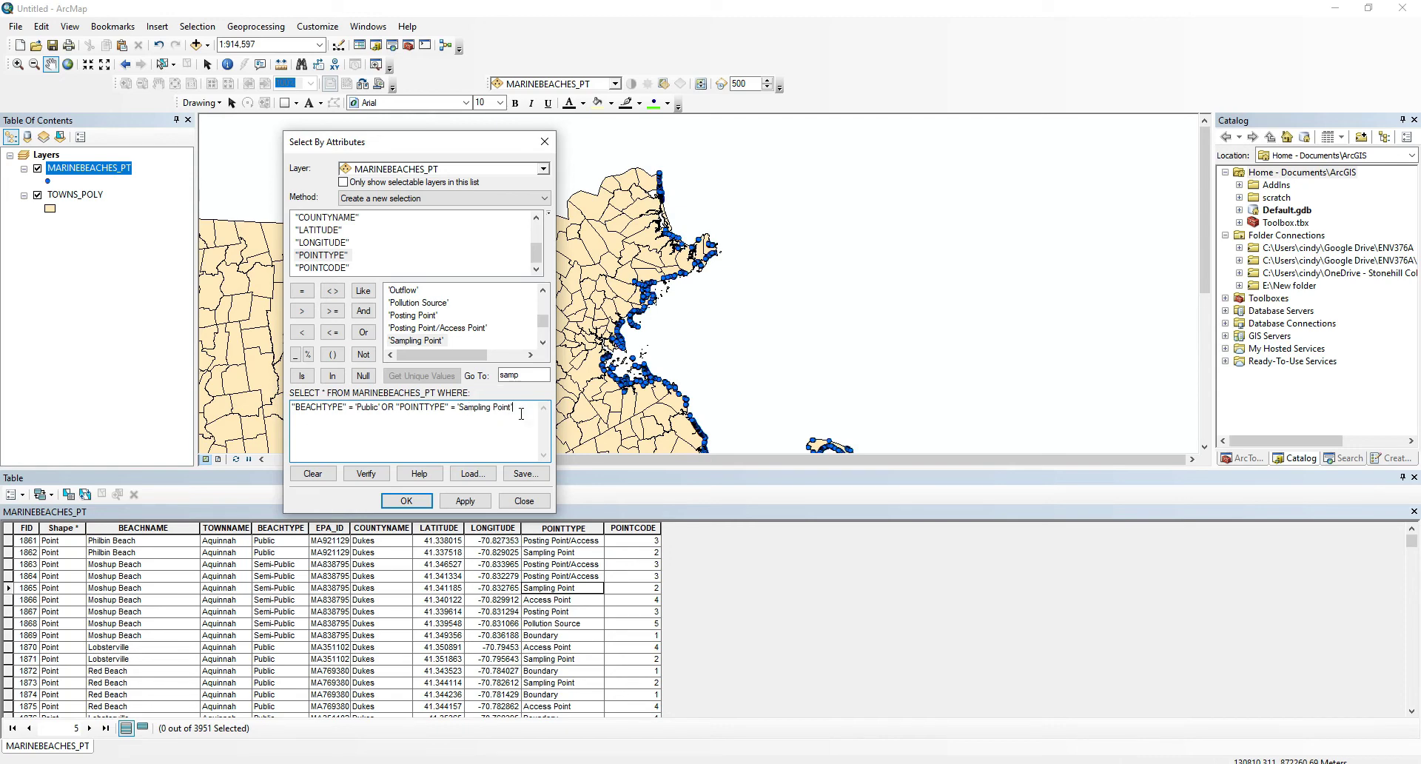
Verify and run the OR query, and show only the selected records in the attribute table.
click(366, 474)
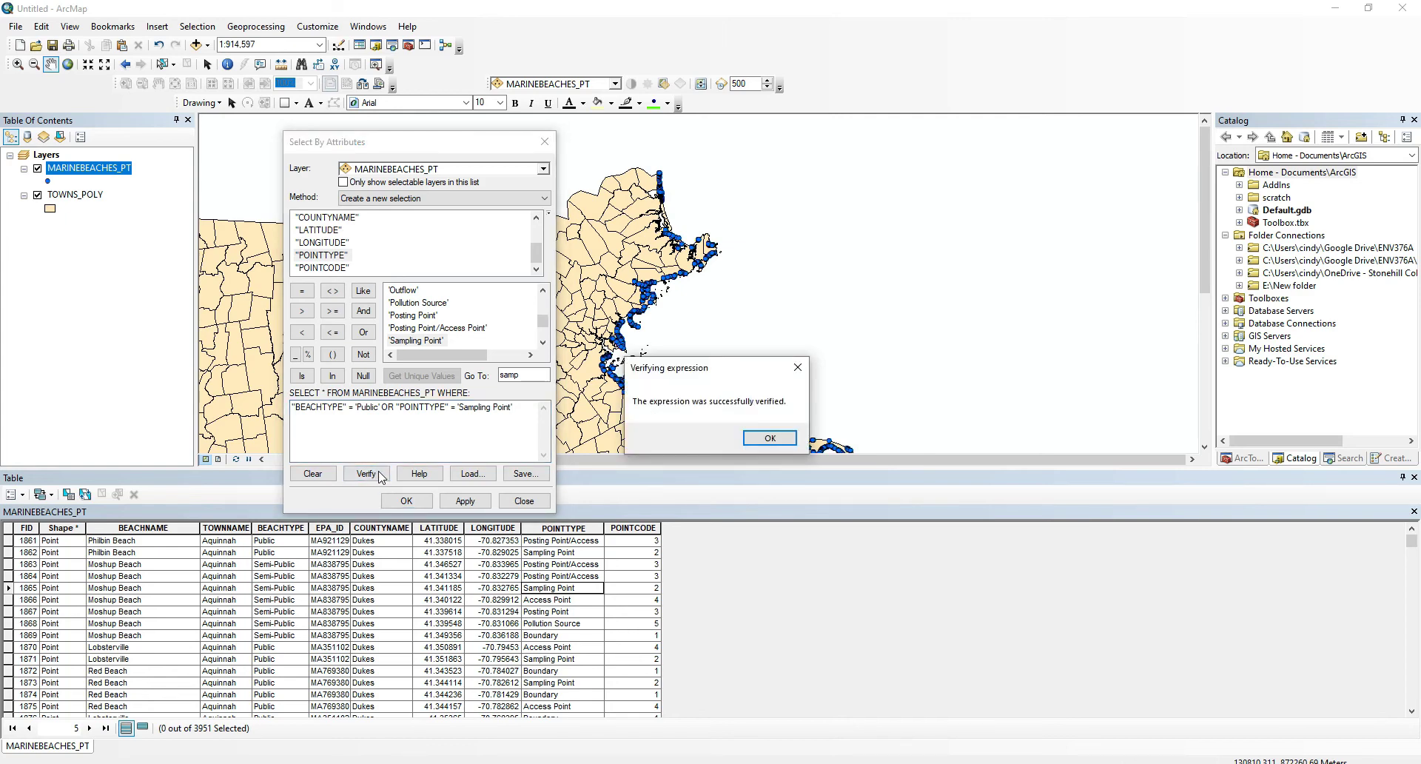
click(770, 438)
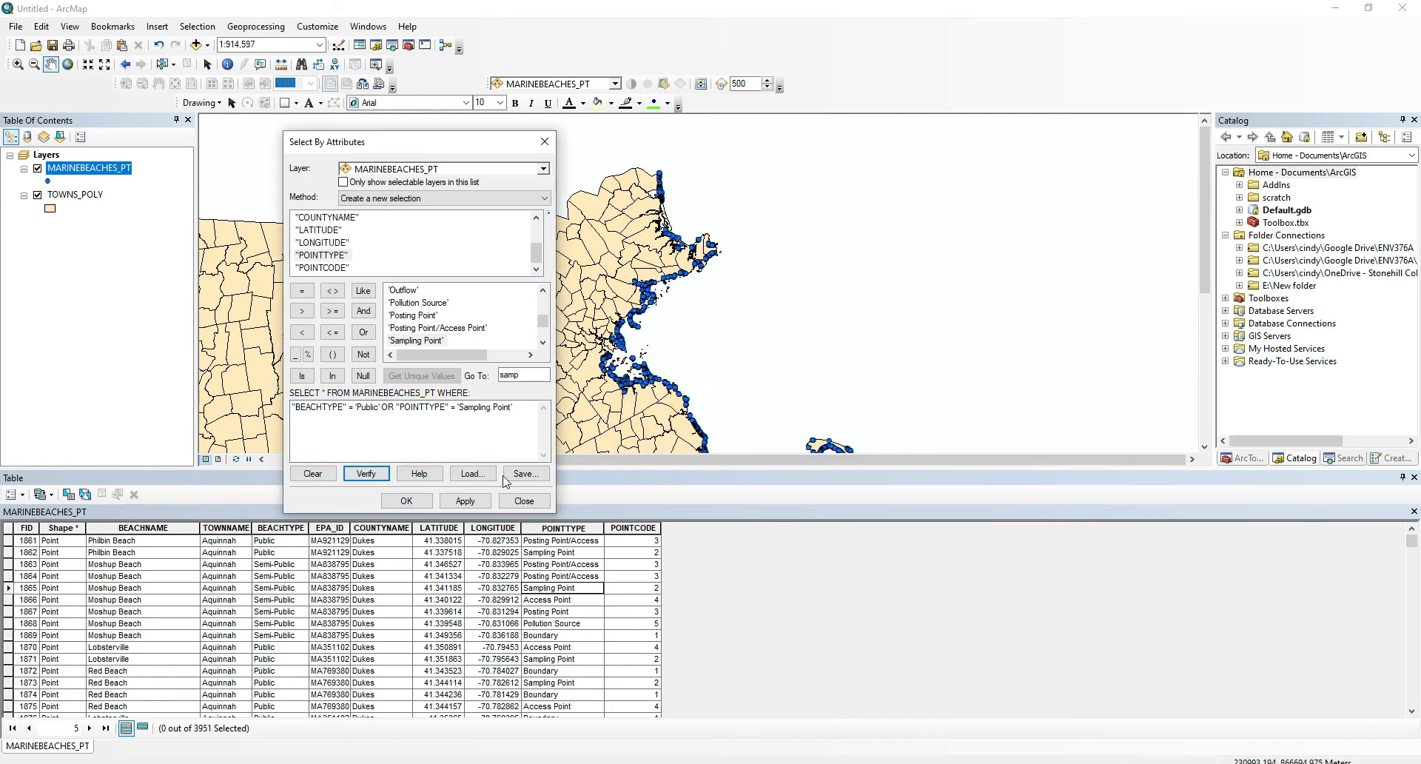
click(406, 500)
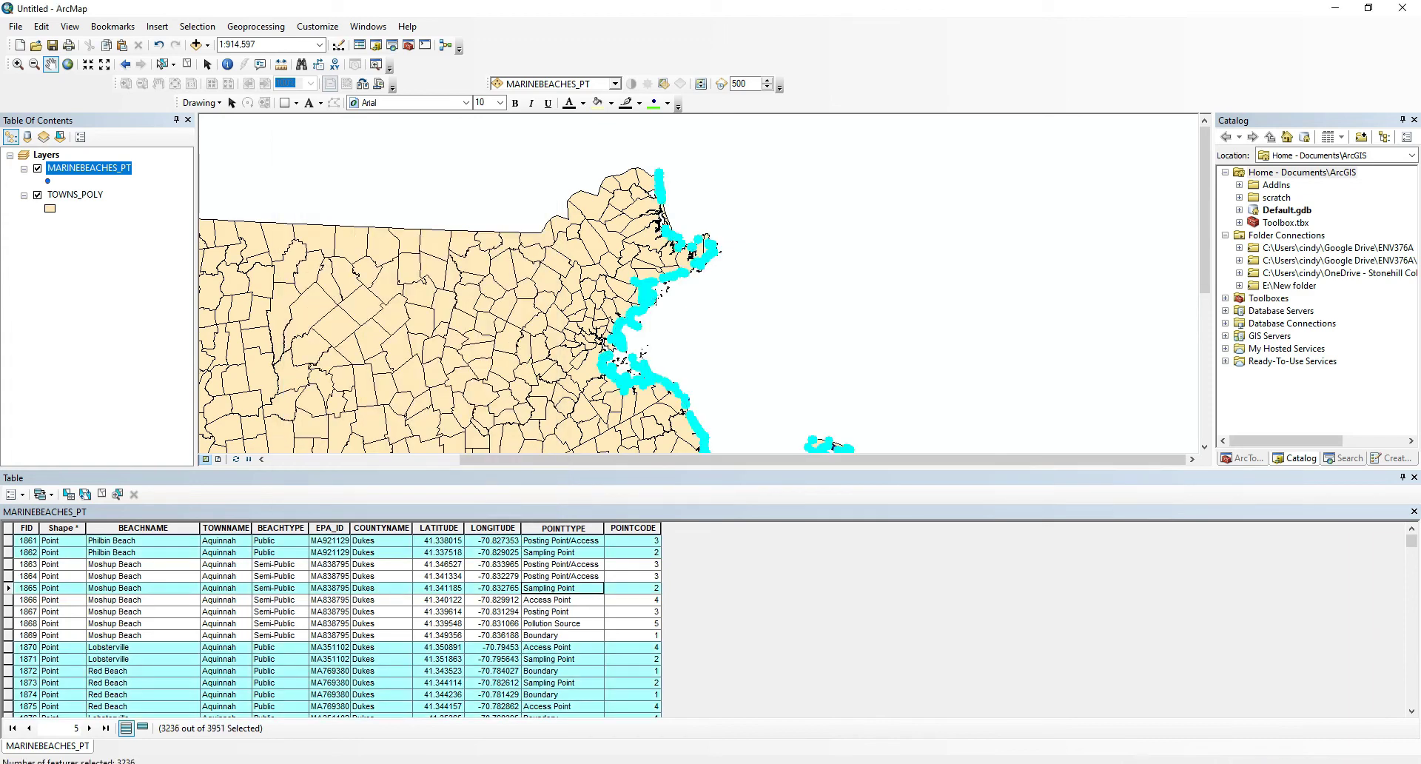
click(144, 732)
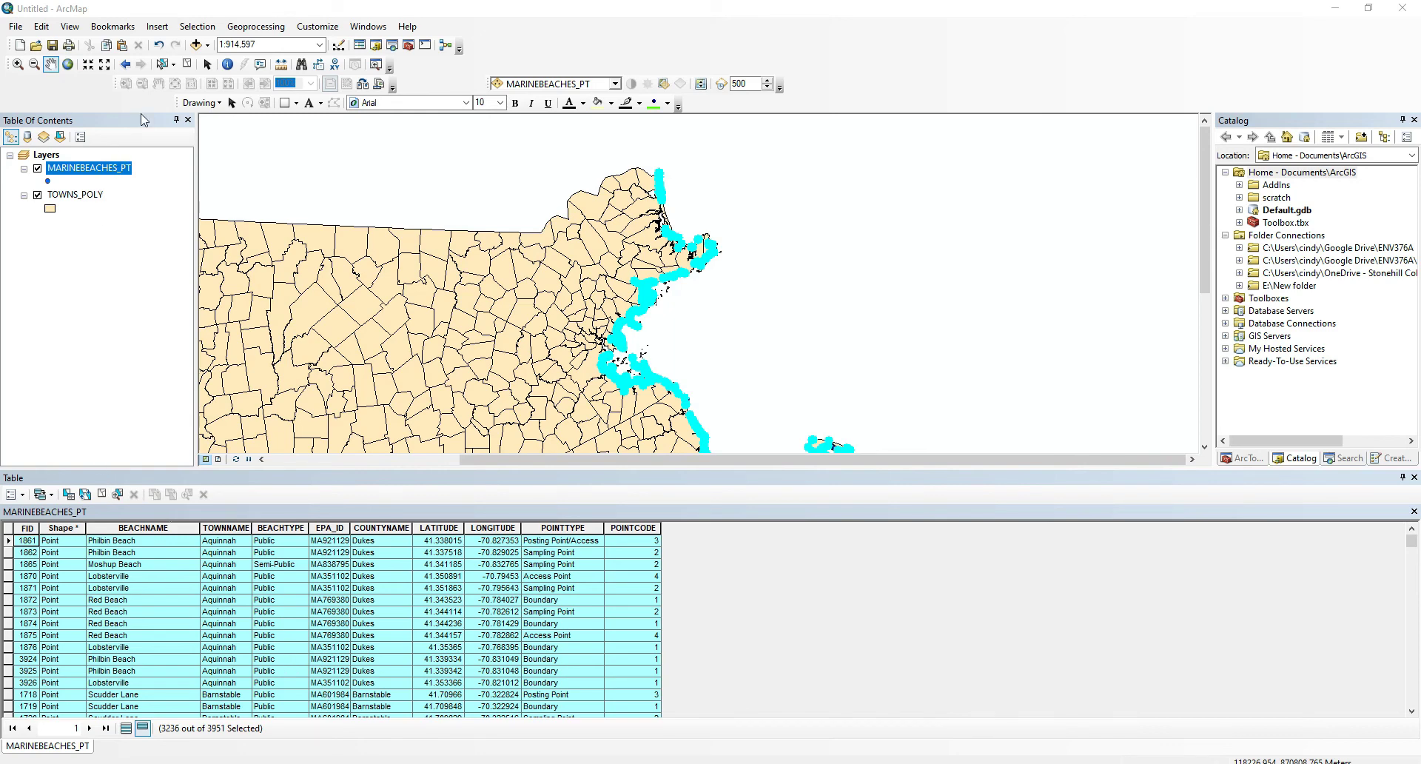
Reopen Select By Attributes and replace OR with AND between the BEACHTYPE and POINTTYPE conditions.
click(204, 30)
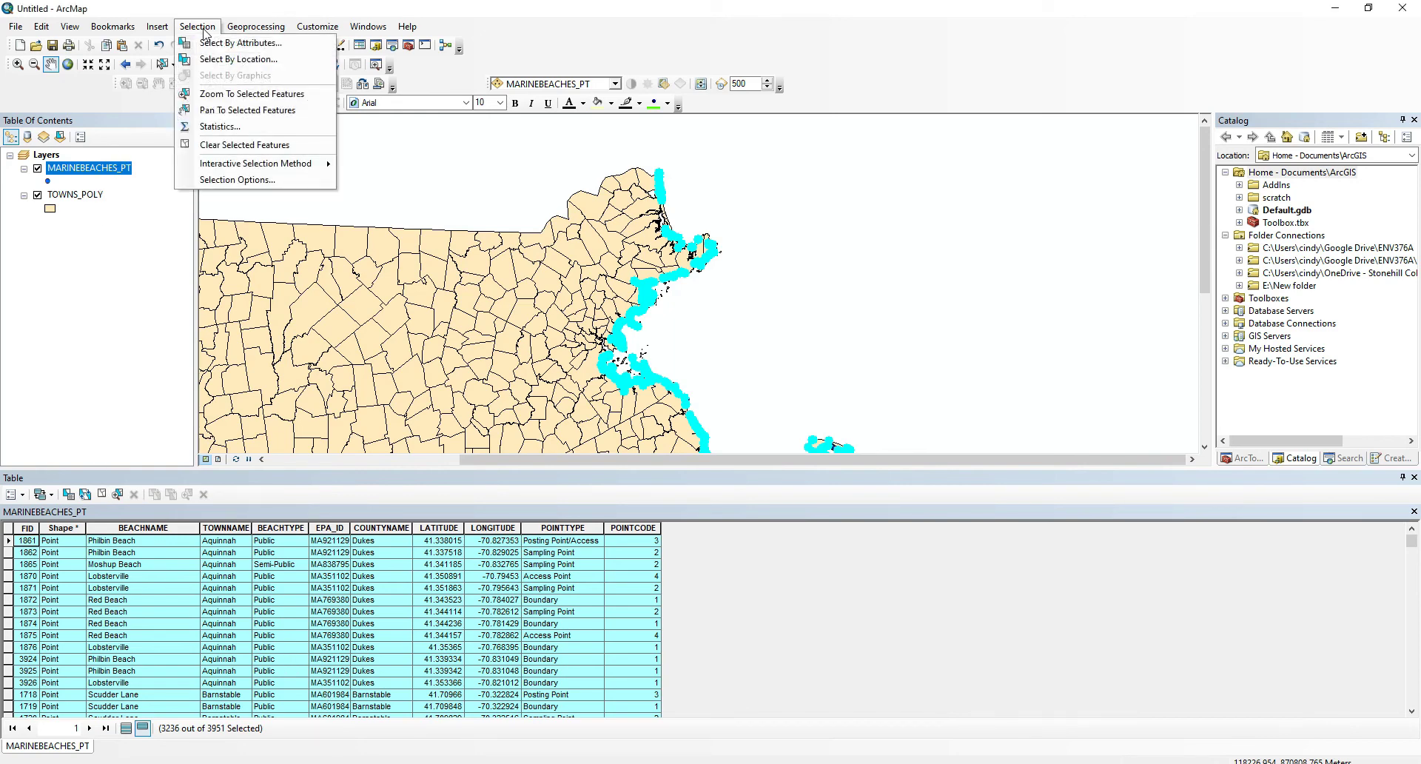
click(212, 43)
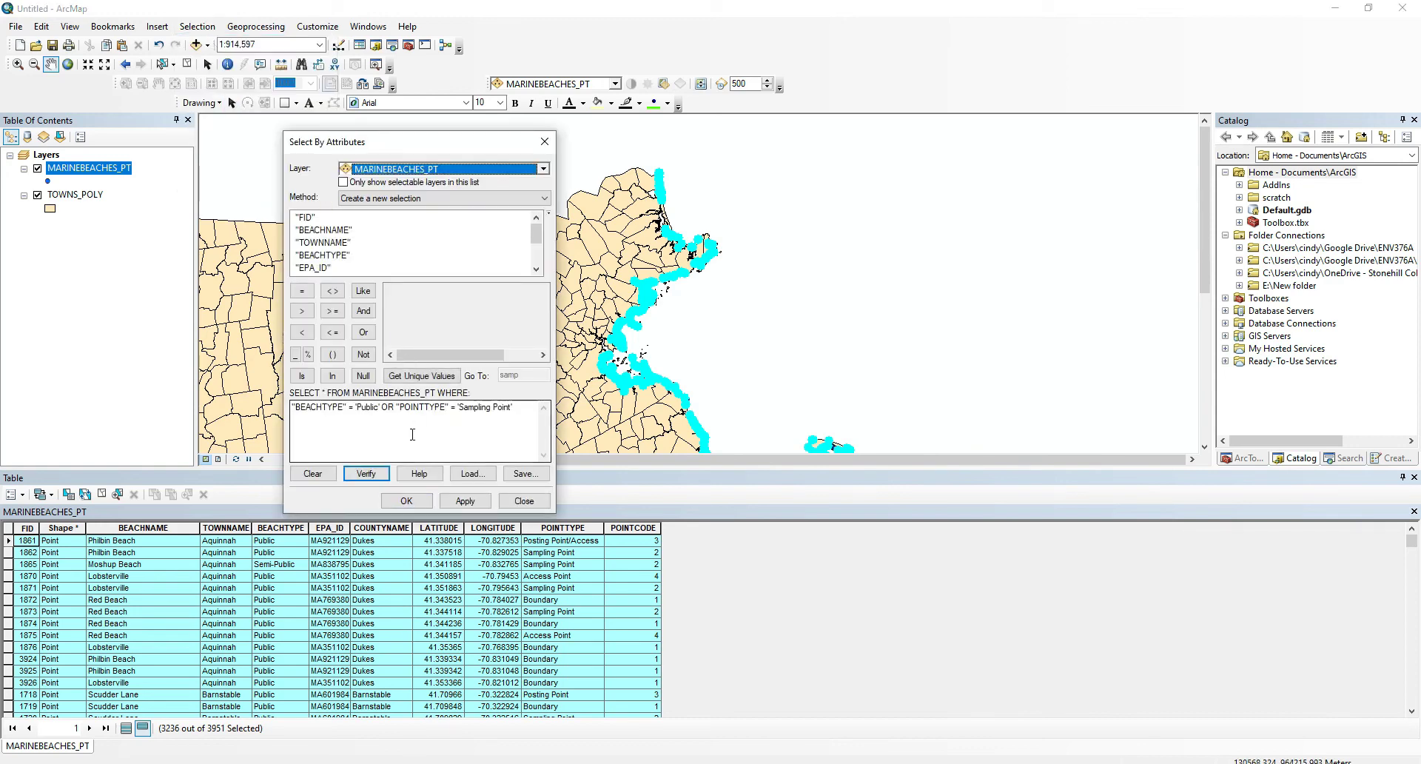
click(392, 405)
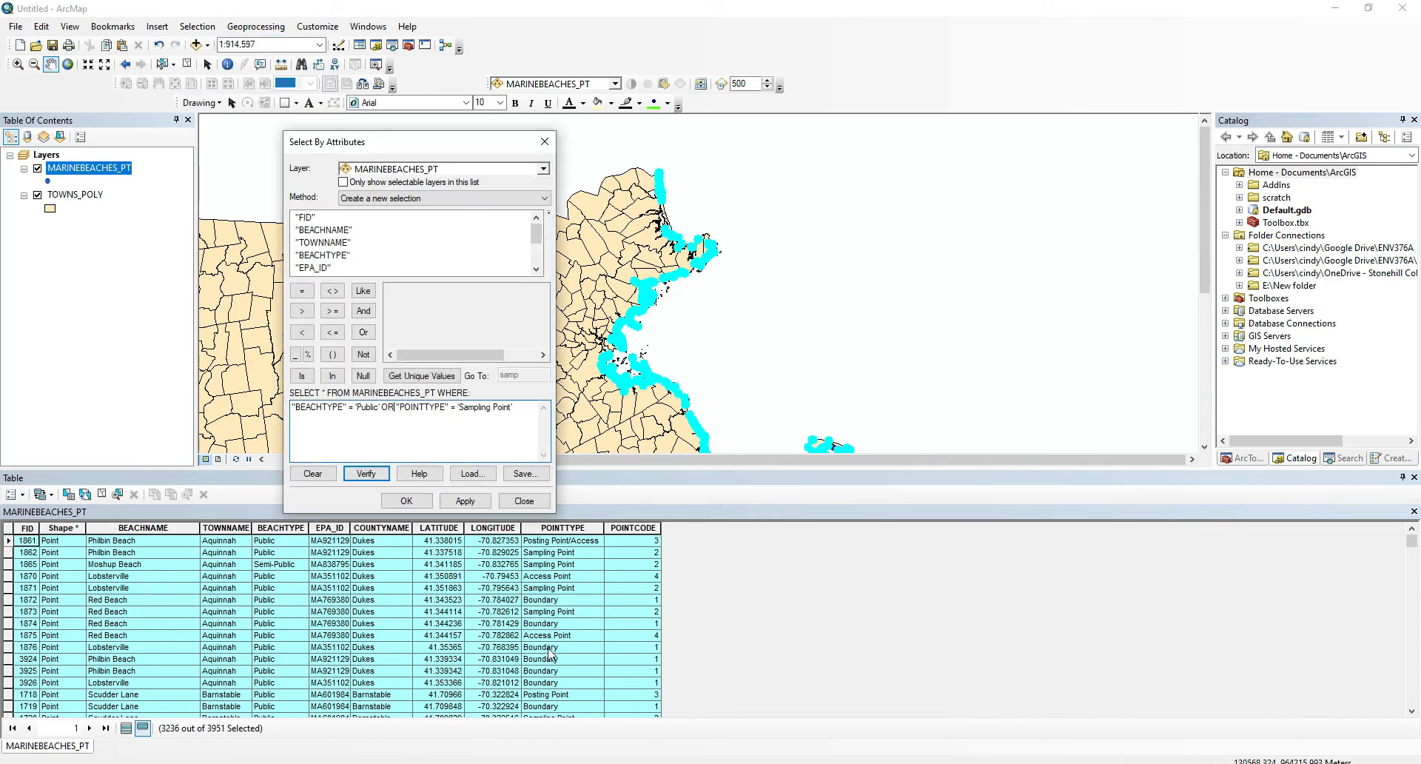
key(BackSpace)
key(BackSpace)
key(BackSpace)
click(363, 311)
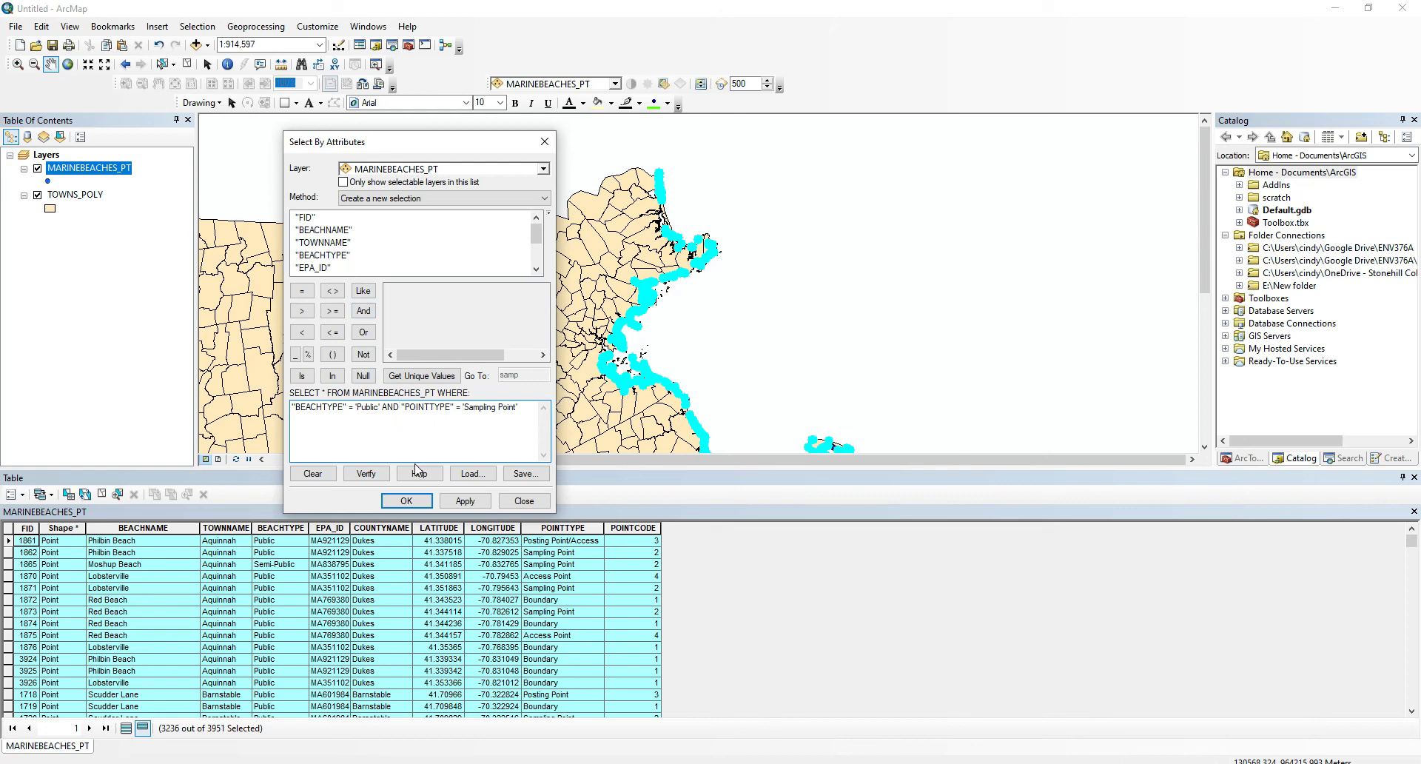
Verify the AND expression and run it to select the public beach sampling points.
click(365, 474)
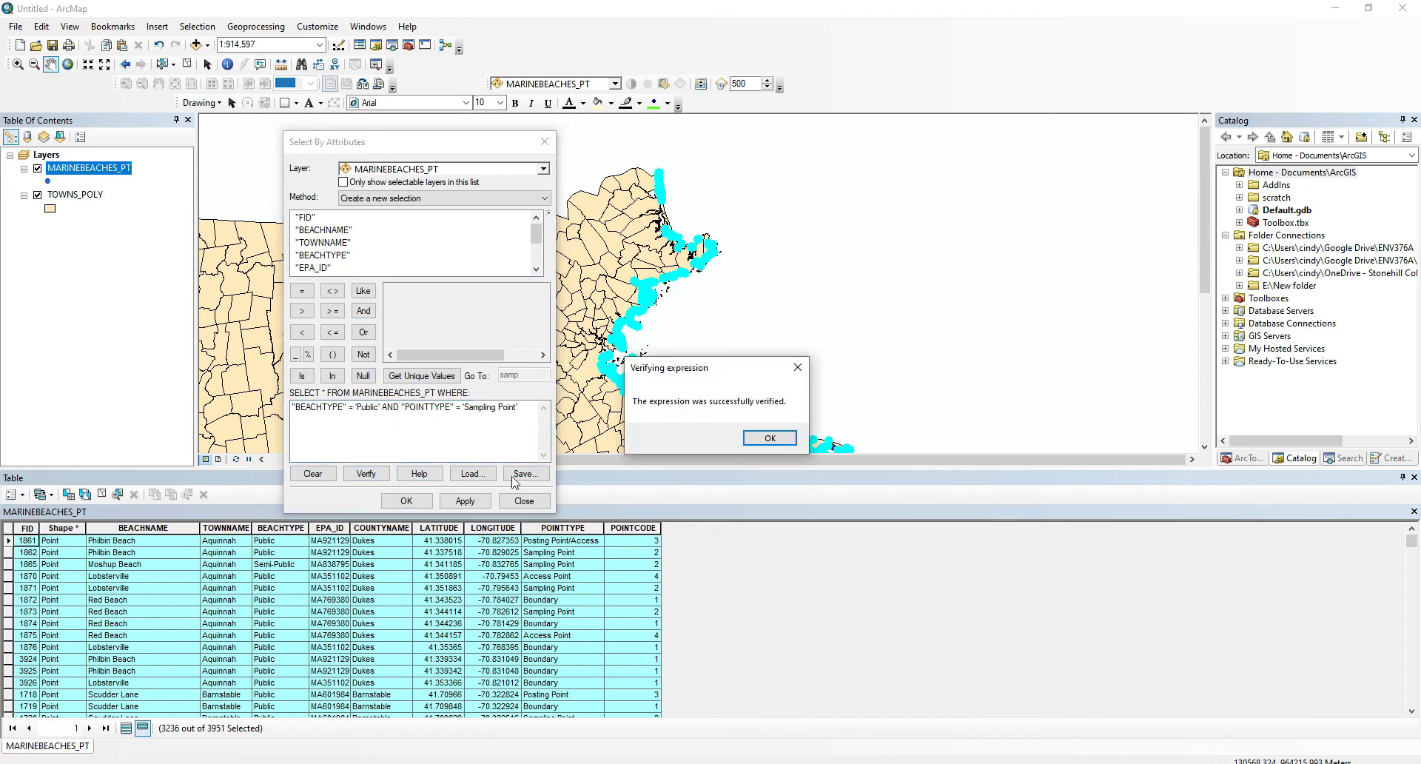
click(783, 439)
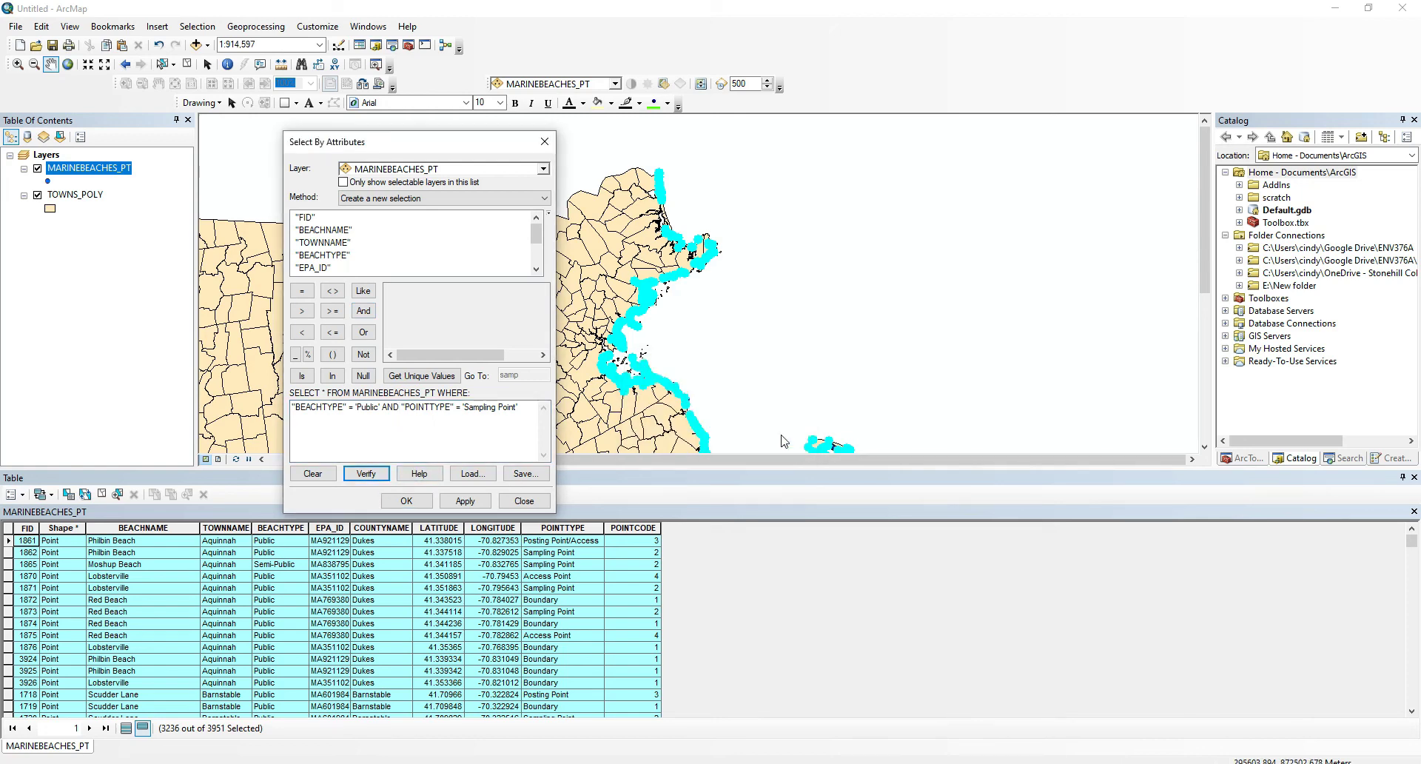
click(411, 504)
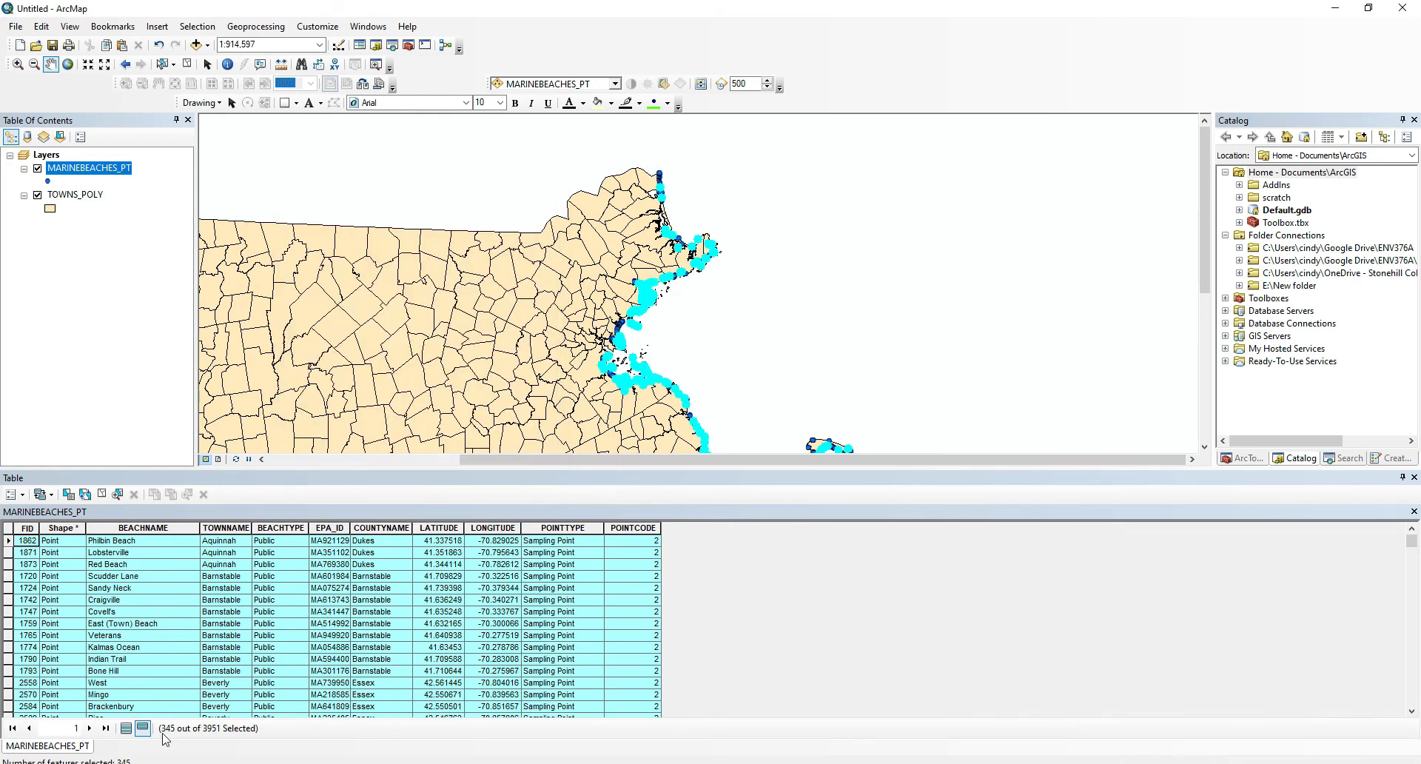